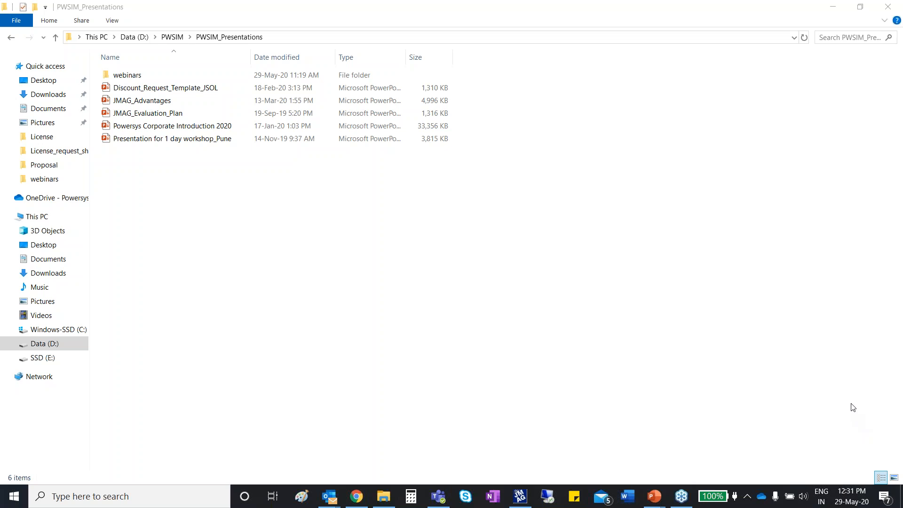
# Open the Data (D:) drive and refresh its folder view.
pyautogui.click(75, 346)
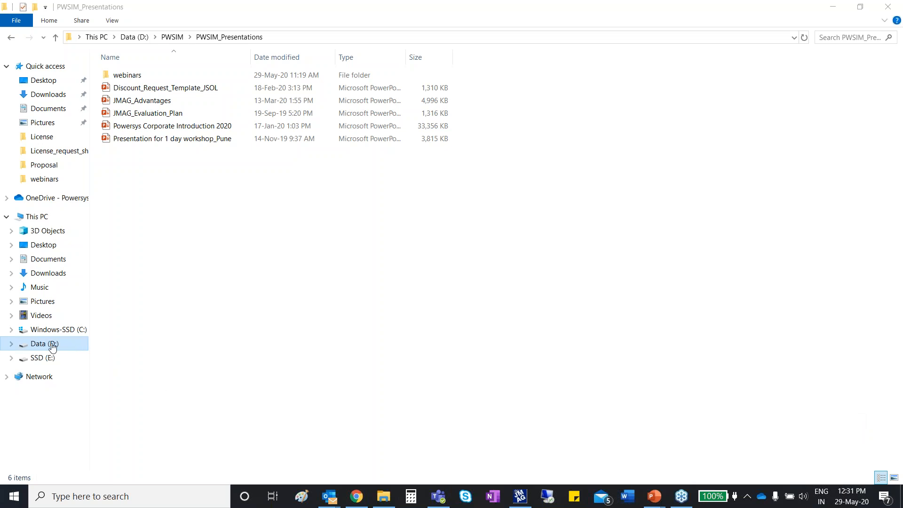
pyautogui.rightClick(528, 216)
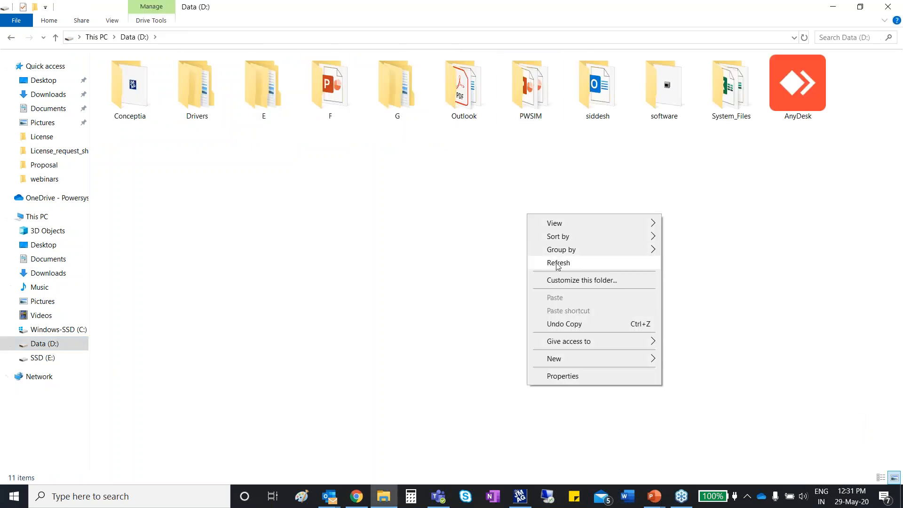
pyautogui.click(558, 262)
pyautogui.rightClick(543, 208)
pyautogui.click(564, 256)
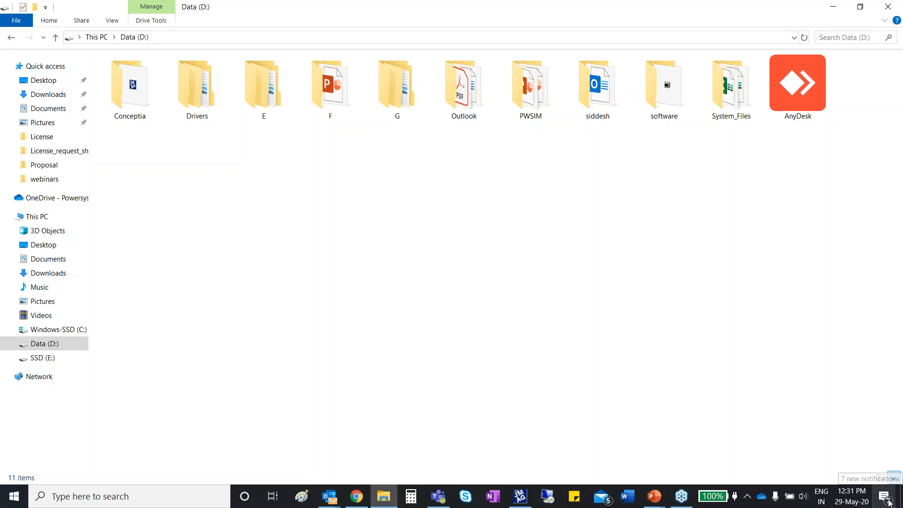
# Check the pending Windows notifications and close the notification panel.
pyautogui.click(884, 496)
pyautogui.click(884, 24)
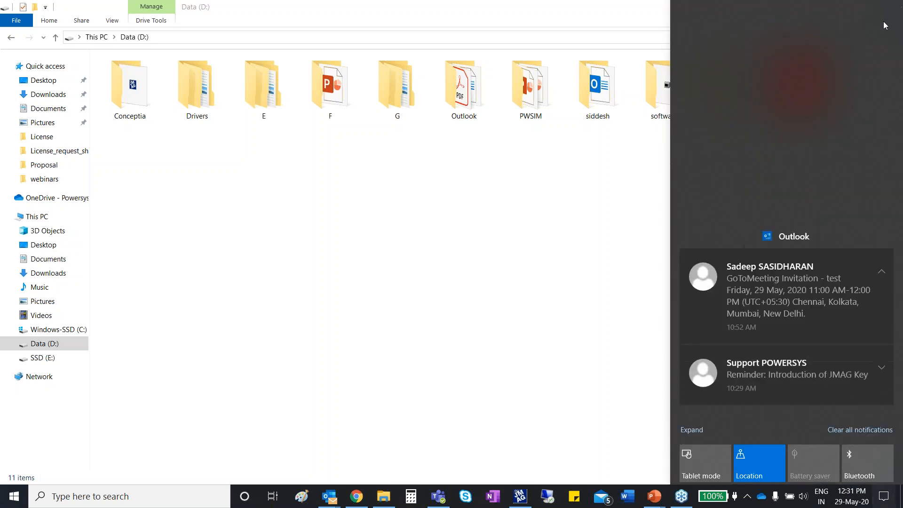
pyautogui.click(884, 24)
pyautogui.click(376, 3)
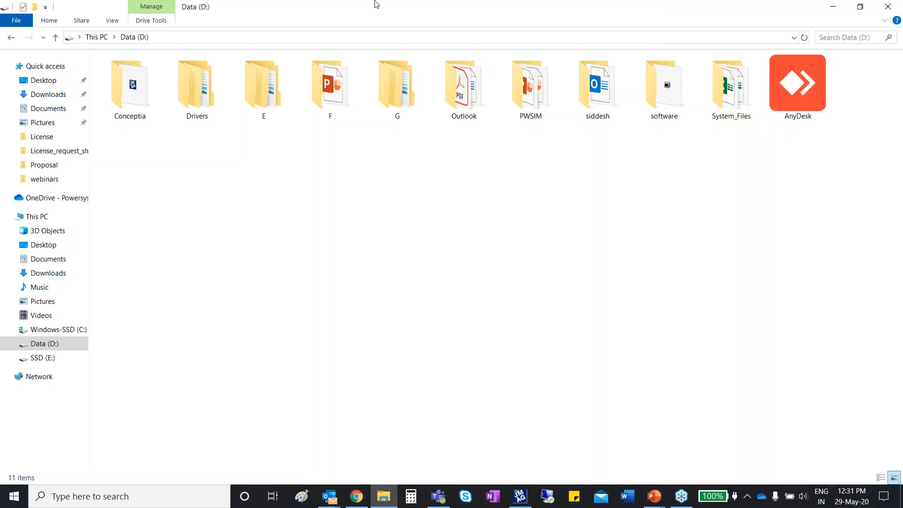
pyautogui.click(817, 25)
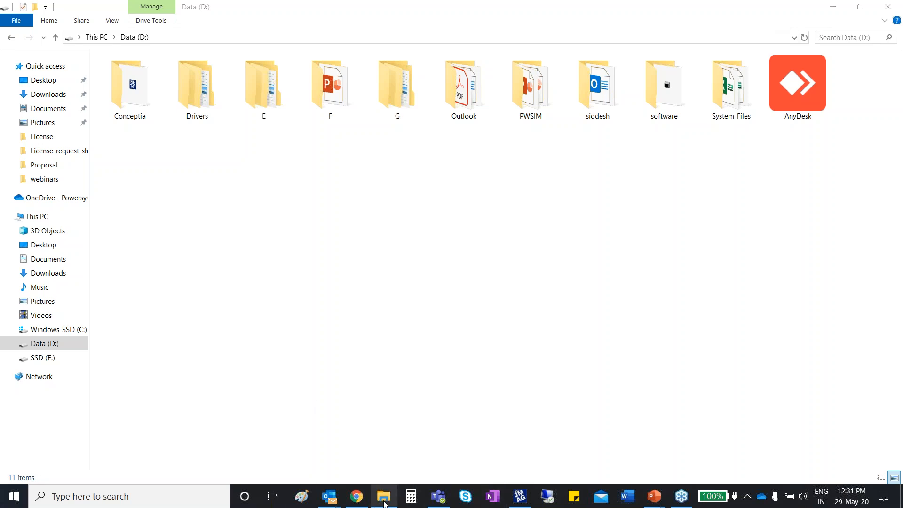
# Maximize the JMAG-Designer window holding the IPM project and close the Toolbox.
pyautogui.moveTo(384, 502)
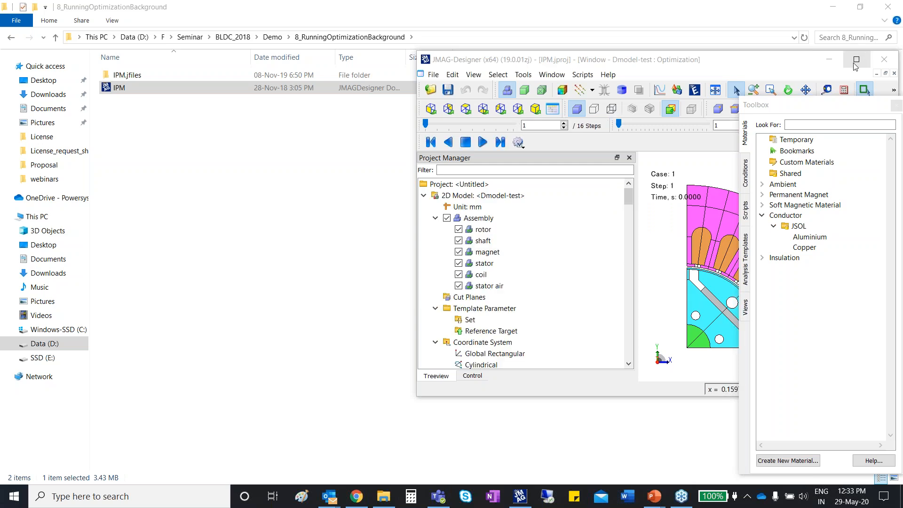
pyautogui.click(856, 59)
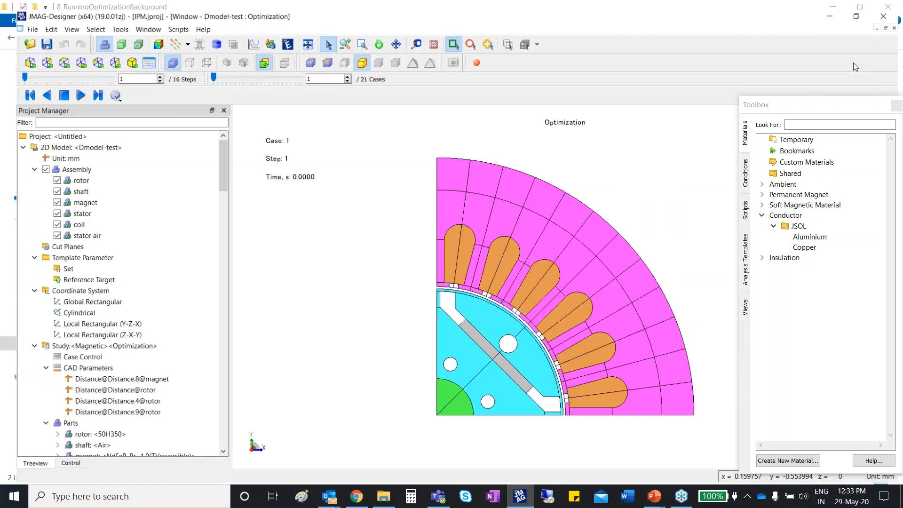
pyautogui.click(896, 106)
# Collapse the project tree's branches, look into the second magnetic Optimization study, and activate the first one with its contents expanded.
pyautogui.doubleClick(47, 208)
pyautogui.click(82, 219)
pyautogui.click(81, 209)
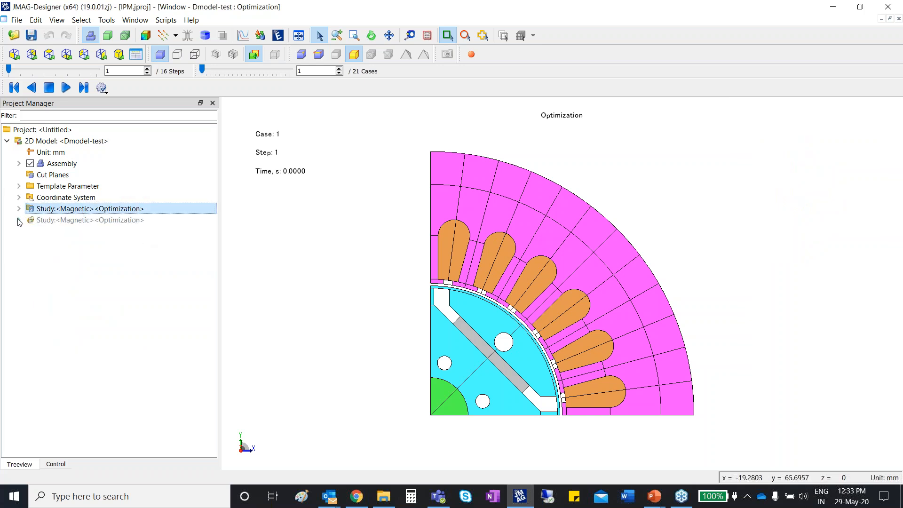
pyautogui.click(18, 219)
pyautogui.click(64, 220)
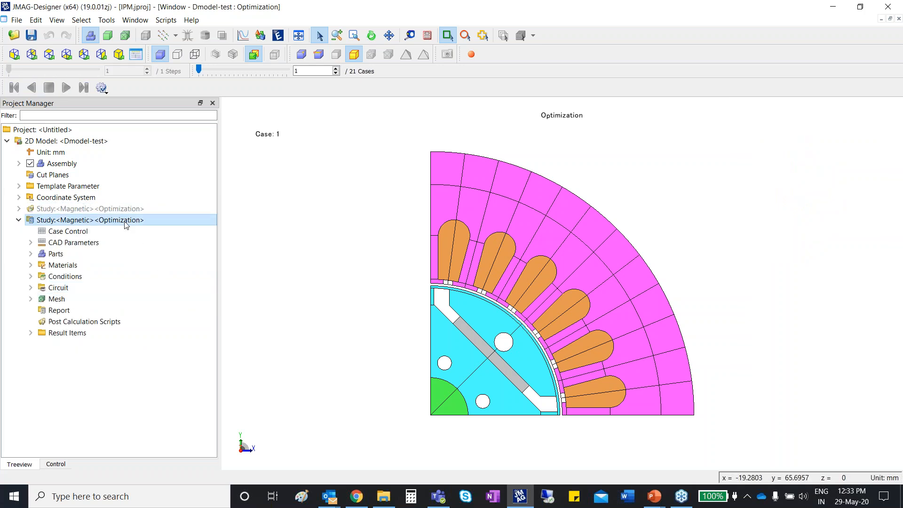
pyautogui.doubleClick(63, 209)
# Restore the CAD link of the 2D model Dmodel-test to open its geometry in the Geometry Editor.
pyautogui.click(80, 141)
pyautogui.rightClick(80, 142)
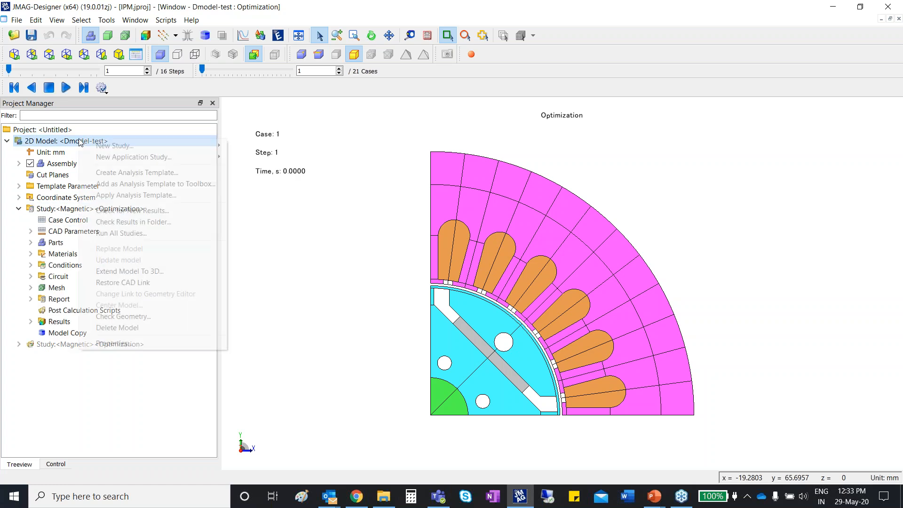
pyautogui.click(127, 283)
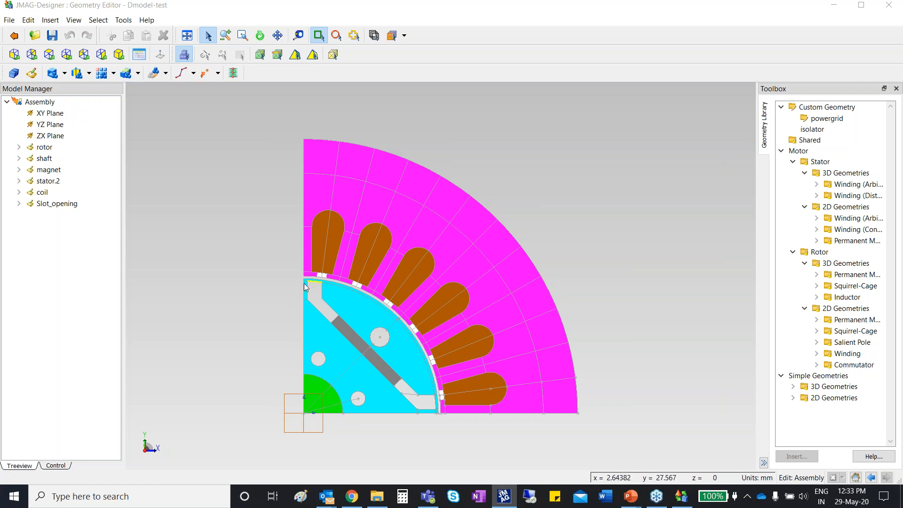
# Examine the magnet's constraints, highlighting Distance.8 and Perpendicularity.4 on the magnet geometry.
pyautogui.click(43, 192)
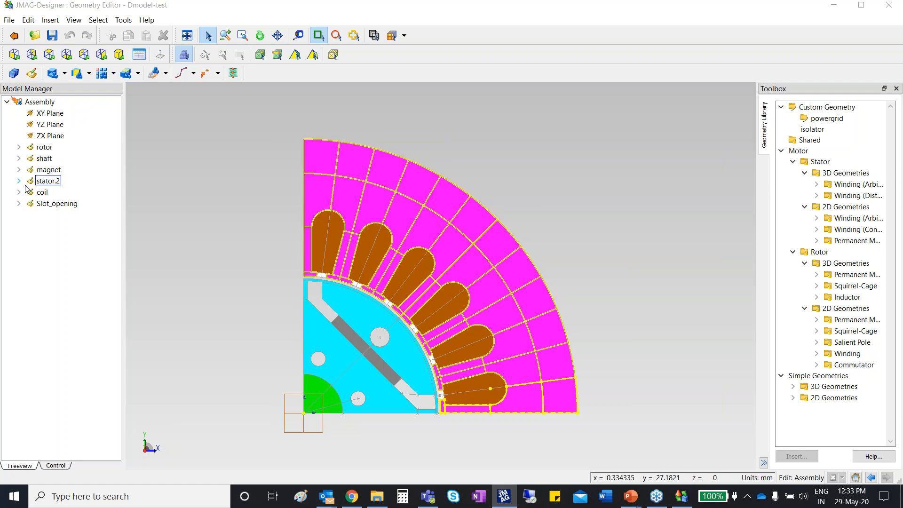
pyautogui.click(19, 170)
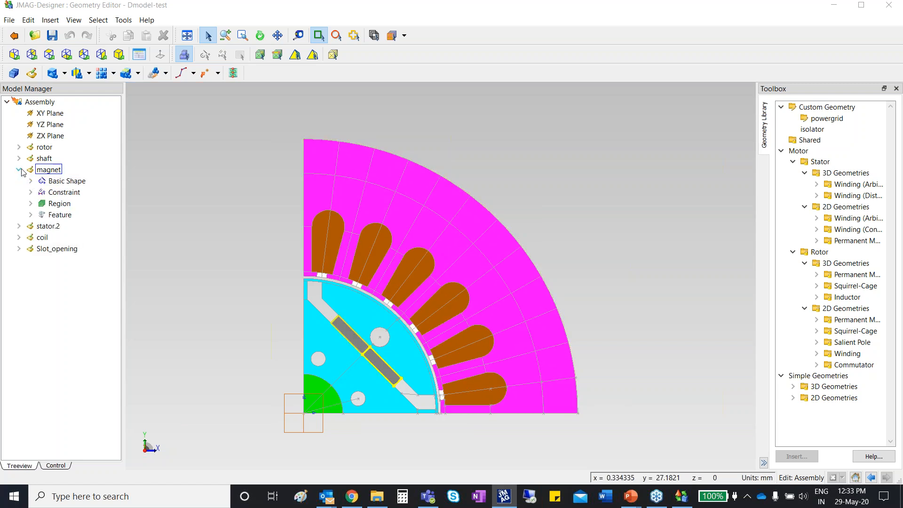
pyautogui.click(31, 193)
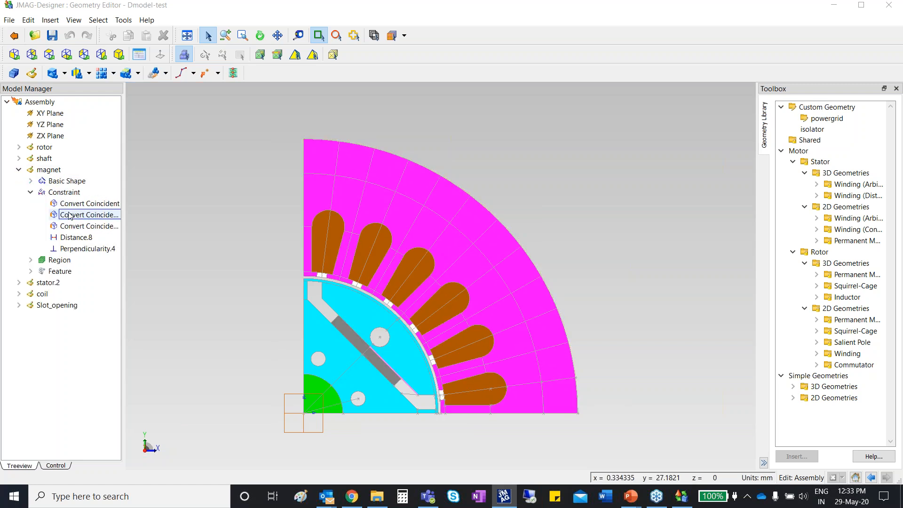
pyautogui.click(72, 238)
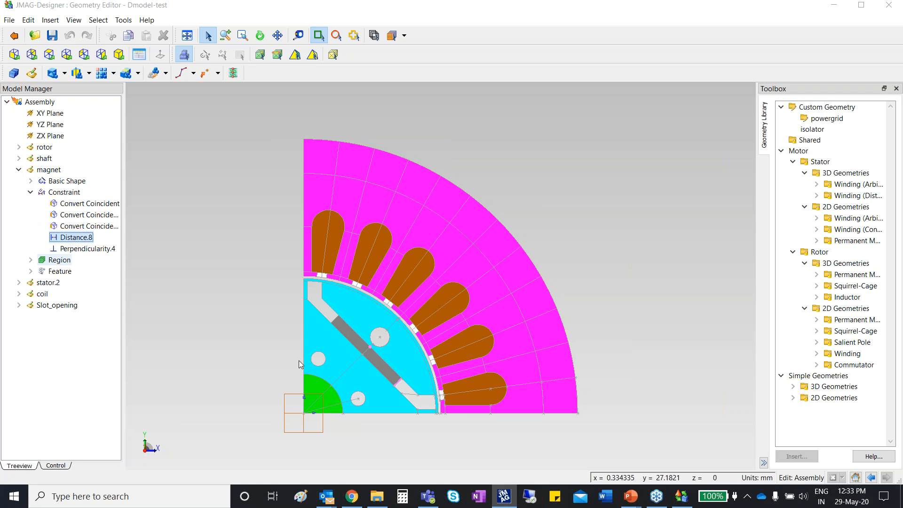
pyautogui.scroll(5, 391, 374)
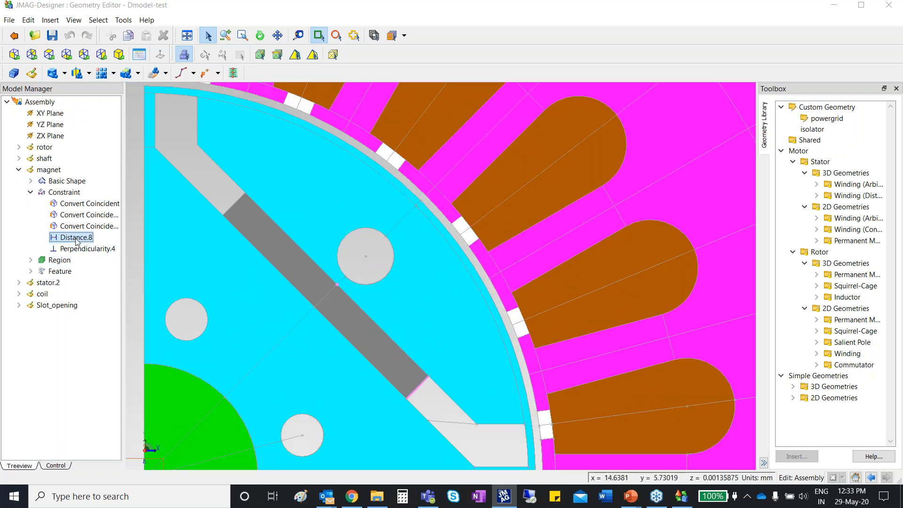
pyautogui.click(76, 239)
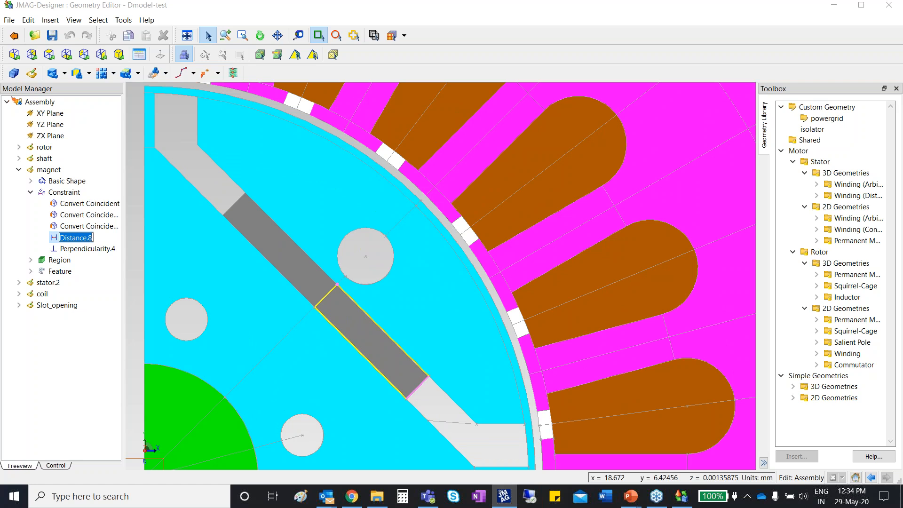
pyautogui.click(83, 250)
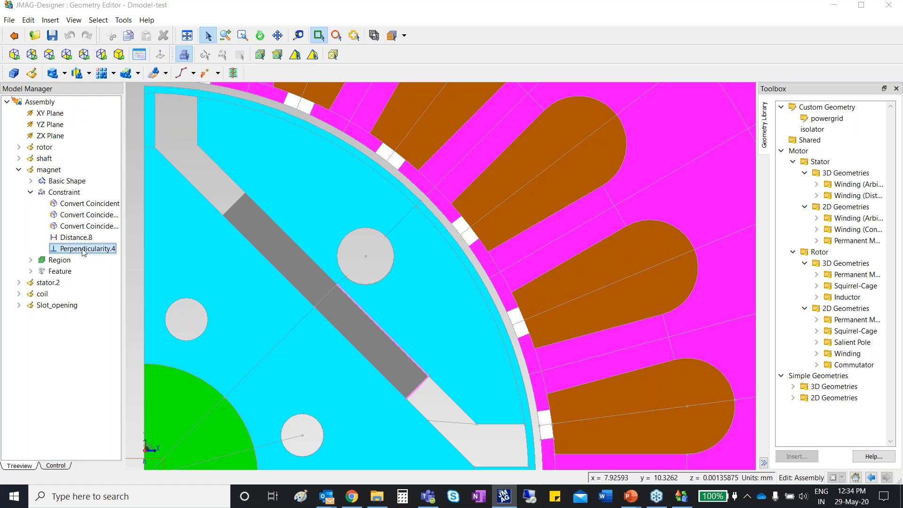
pyautogui.click(82, 240)
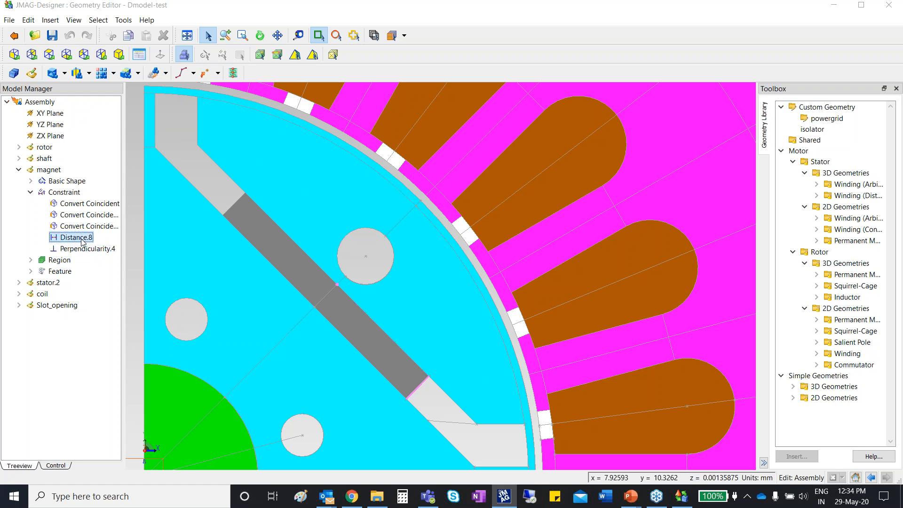
pyautogui.scroll(-3, 473, 238)
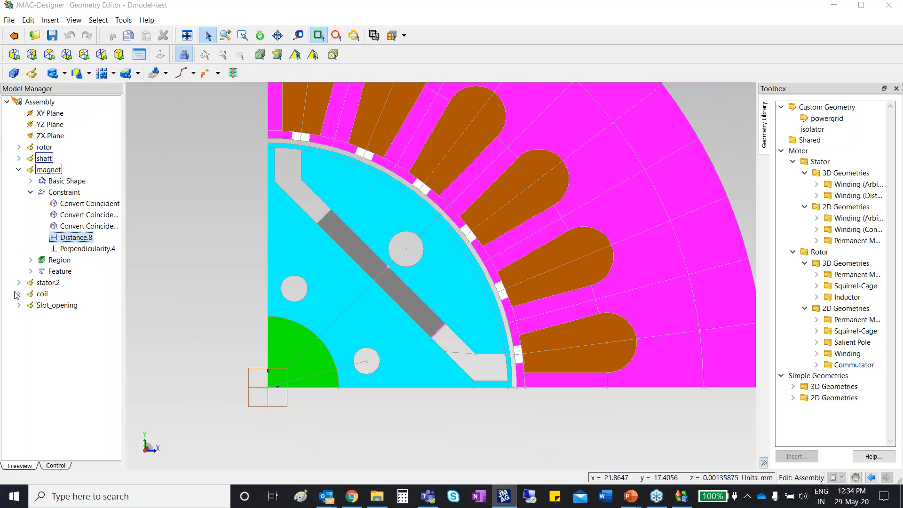
# List the constraints defined for the Slot_opening sketch.
pyautogui.click(19, 305)
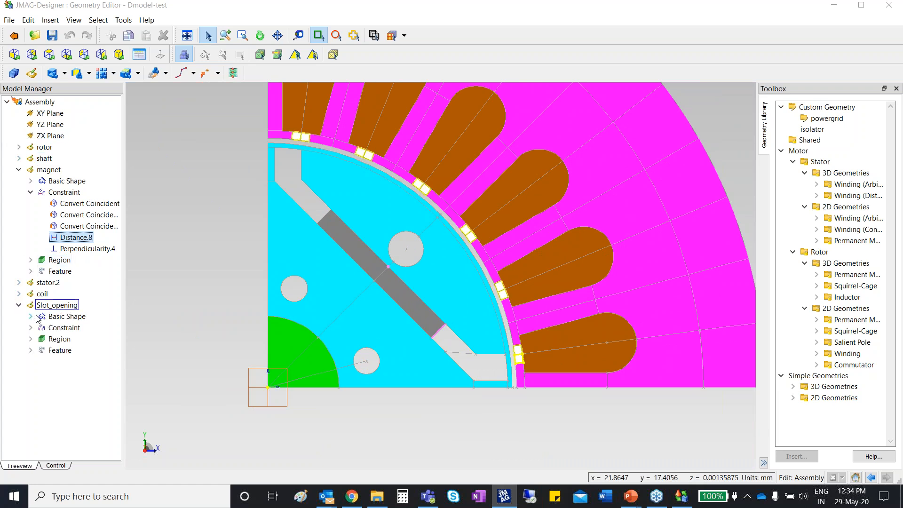
pyautogui.click(31, 327)
pyautogui.click(42, 293)
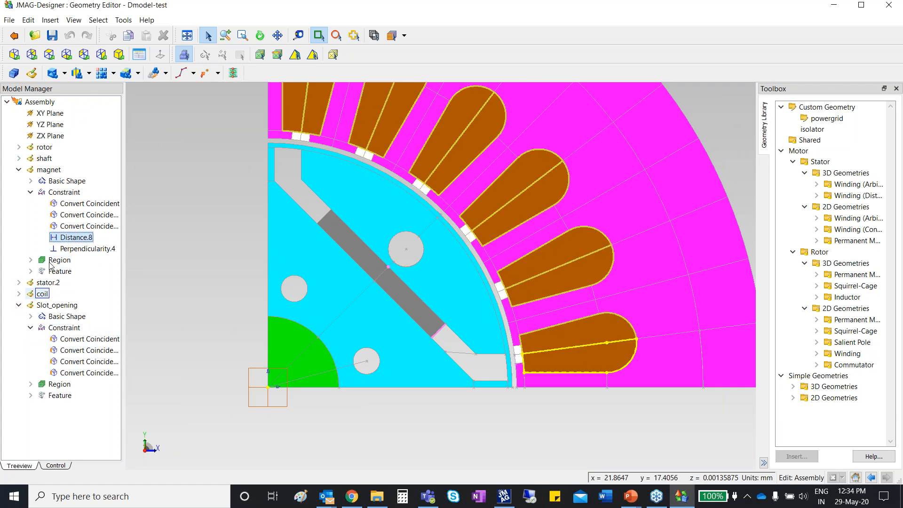
# Look through the rotor's basic shape entities, highlighting individual ones on the geometry, and minimize the Geometry Editor.
pyautogui.click(19, 147)
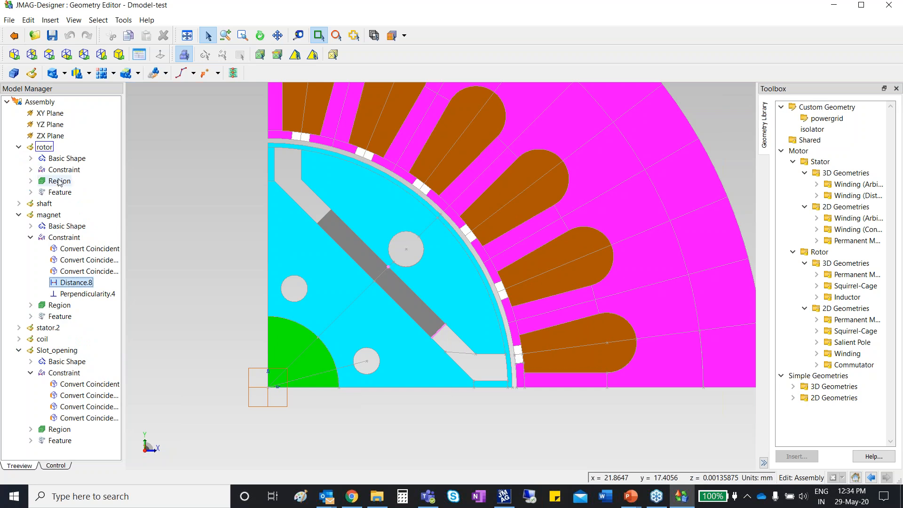
pyautogui.click(30, 158)
pyautogui.scroll(-2, 70, 282)
pyautogui.click(65, 430)
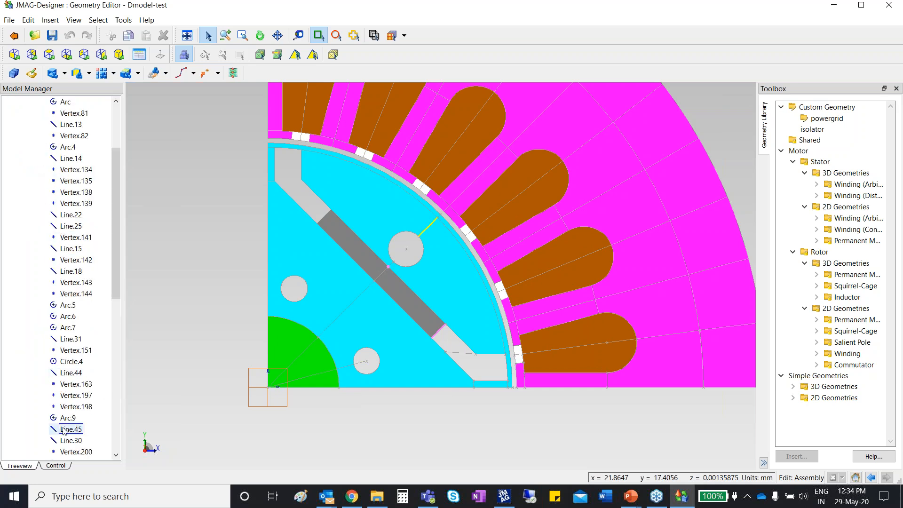
pyautogui.scroll(-4, 65, 430)
pyautogui.click(71, 314)
pyautogui.click(68, 282)
pyautogui.scroll(5, 68, 282)
pyautogui.click(67, 283)
pyautogui.scroll(1, 67, 284)
pyautogui.click(67, 283)
pyautogui.scroll(1, 67, 283)
pyautogui.click(833, 5)
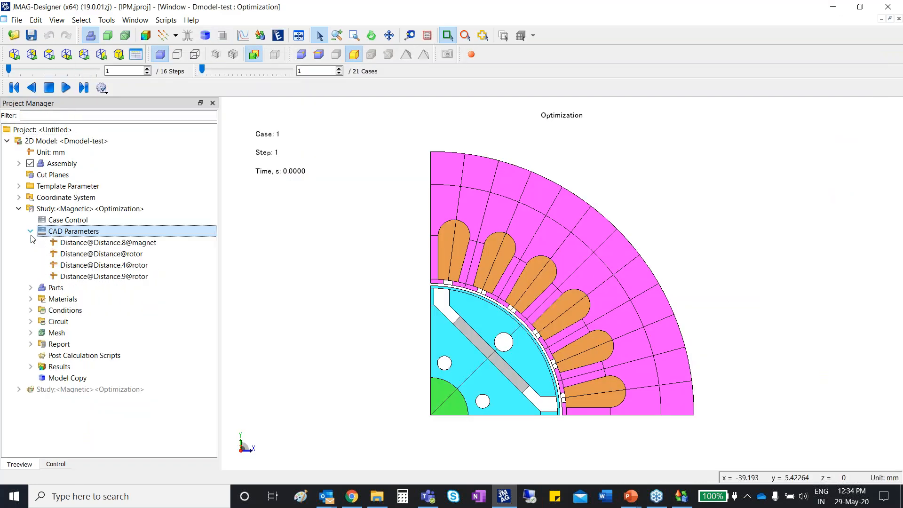
# Highlight each CAD parameter of the Optimization study on the model: Distance.8@magnet, Distance@rotor, Distance.4@rotor and Distance.9@rotor.
pyautogui.click(133, 243)
pyautogui.click(134, 276)
pyautogui.scroll(2, 539, 417)
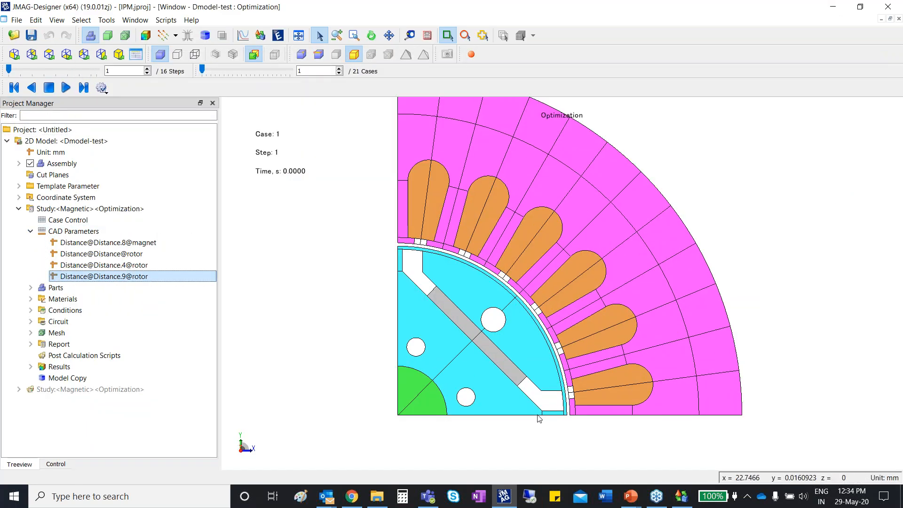
pyautogui.scroll(2, 539, 417)
pyautogui.click(114, 243)
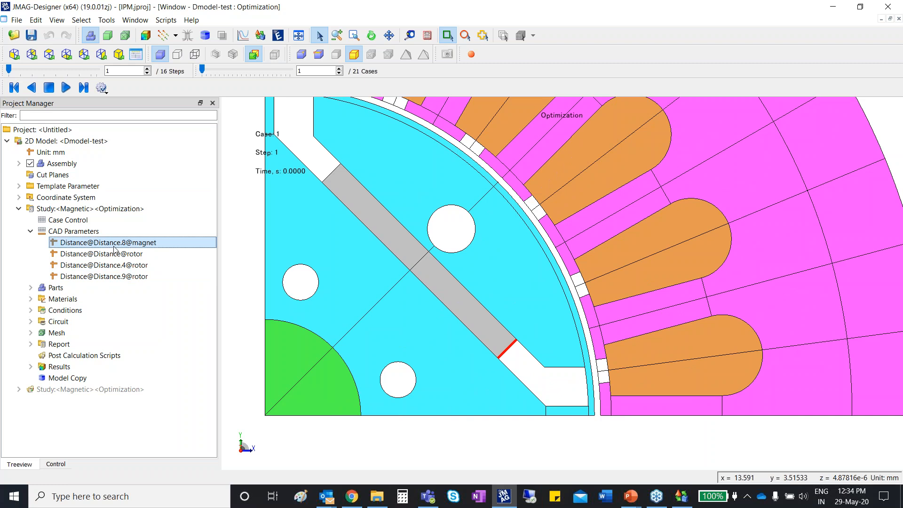
pyautogui.click(116, 254)
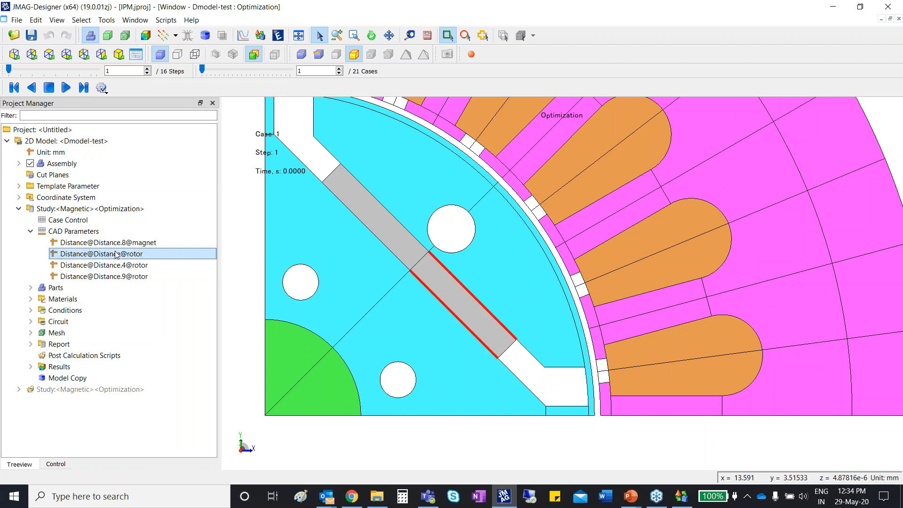
pyautogui.click(117, 265)
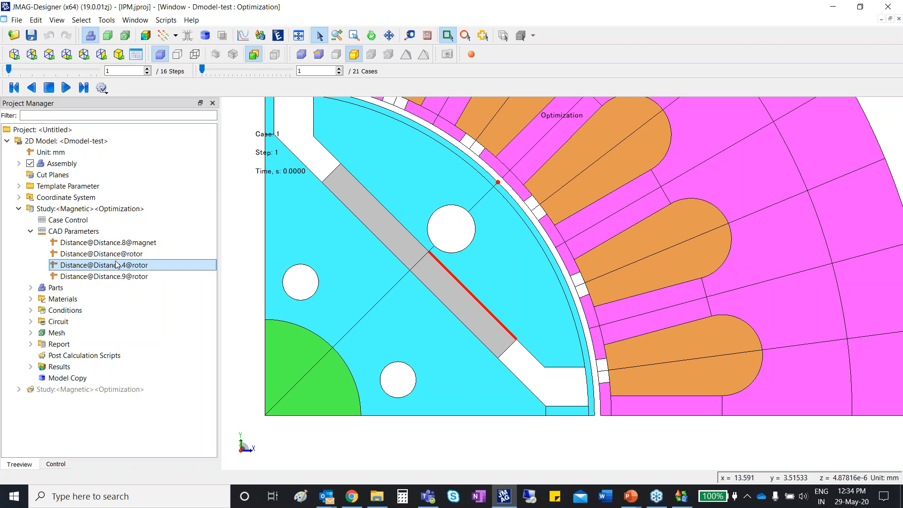
pyautogui.click(111, 276)
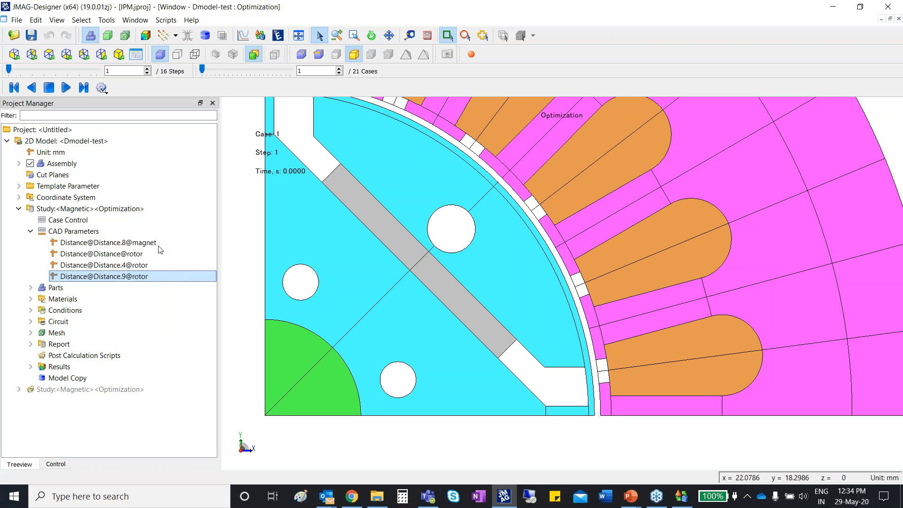
pyautogui.click(113, 288)
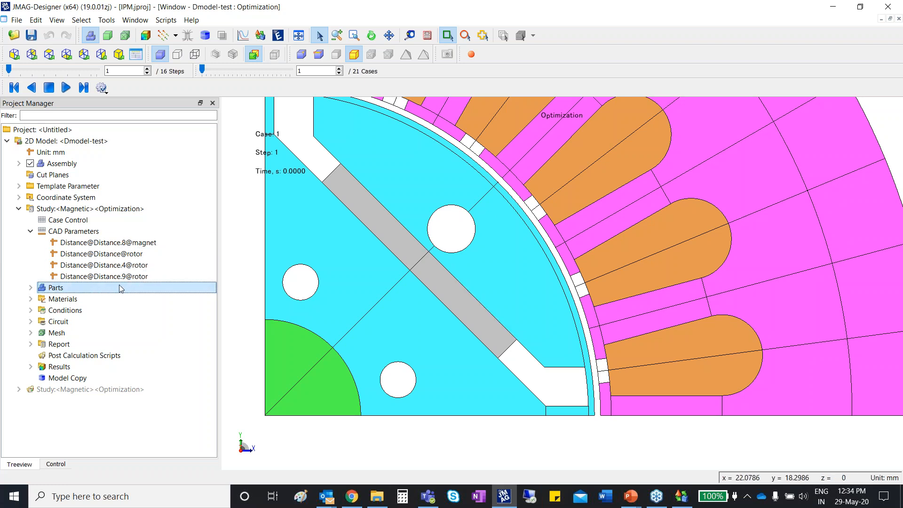
pyautogui.click(126, 280)
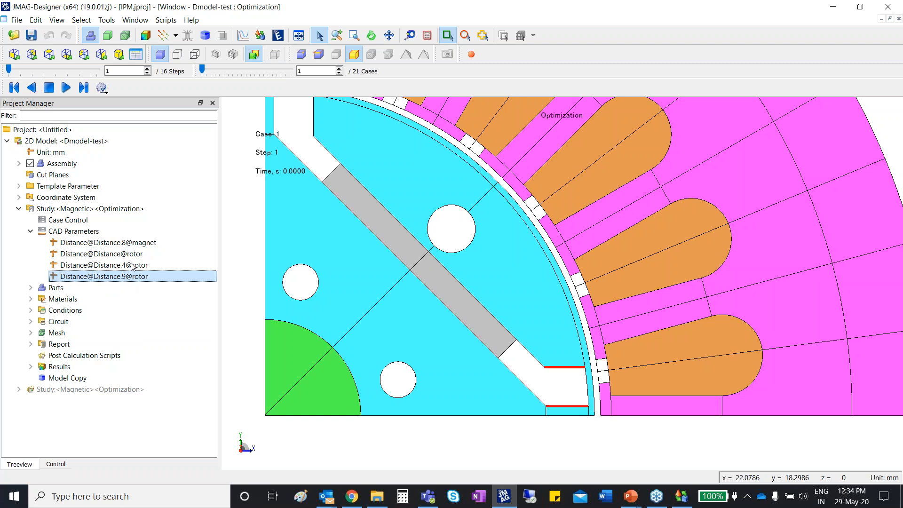
# Recheck which edges the Distance.4@rotor and Distance@rotor CAD parameters control, and clear the highlight.
pyautogui.click(132, 264)
pyautogui.click(131, 254)
pyautogui.click(132, 264)
pyautogui.click(126, 252)
pyautogui.moveTo(125, 247)
pyautogui.mouseDown()
pyautogui.moveTo(130, 275)
pyautogui.moveTo(135, 254)
pyautogui.mouseUp()
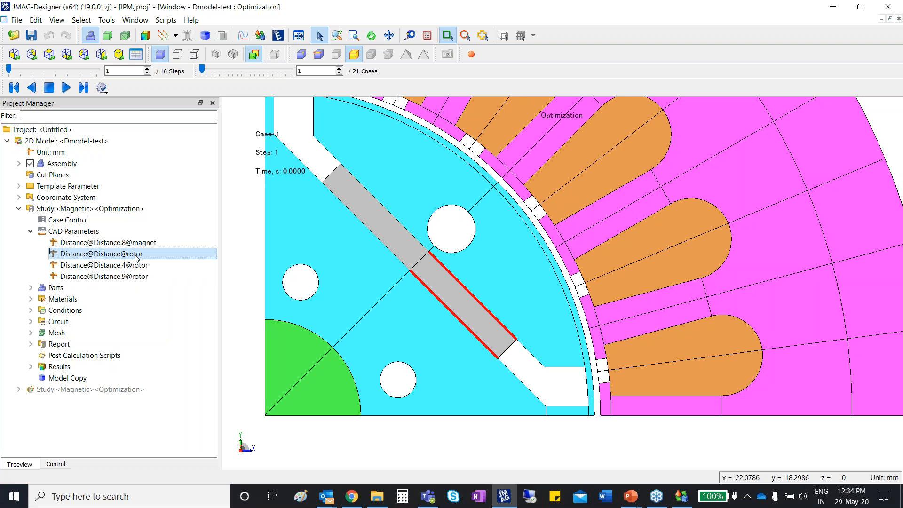
pyautogui.click(199, 287)
pyautogui.scroll(-5, 422, 338)
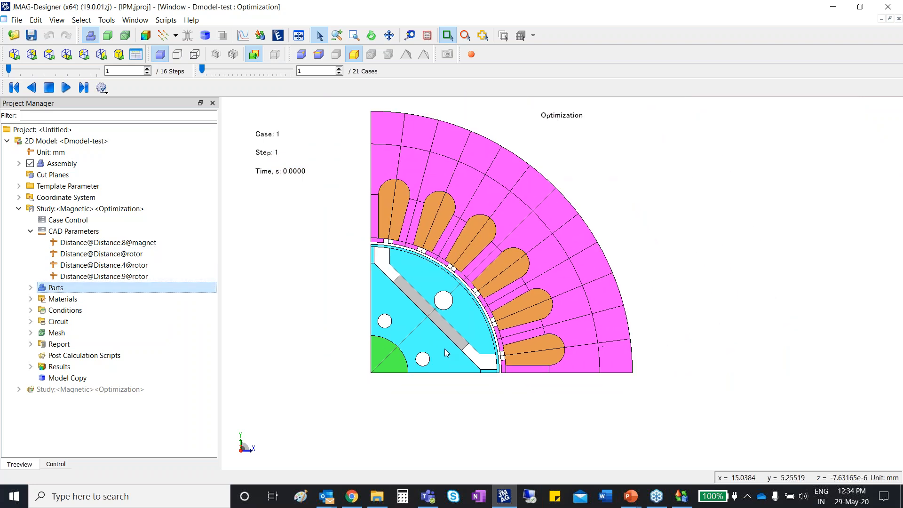
# Open the optimization settings from the study's Case Control, then widen and reposition the dialog so its parameter table is readable.
pyautogui.scroll(3, 437, 376)
pyautogui.click(101, 253)
pyautogui.click(68, 219)
pyautogui.rightClick(68, 220)
pyautogui.click(107, 270)
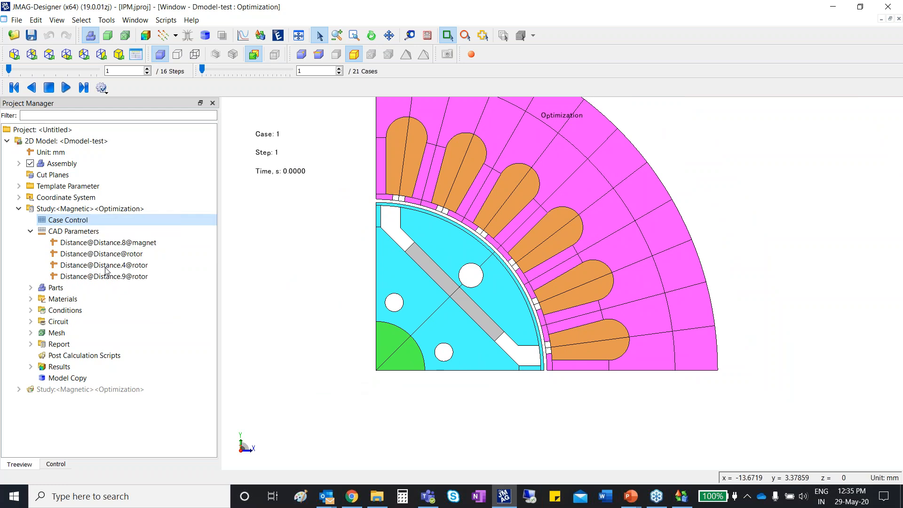
pyautogui.moveTo(524, 57); pyautogui.dragTo(500, 57)
pyautogui.moveTo(434, 57); pyautogui.dragTo(273, 39)
pyautogui.moveTo(472, 418); pyautogui.dragTo(771, 418)
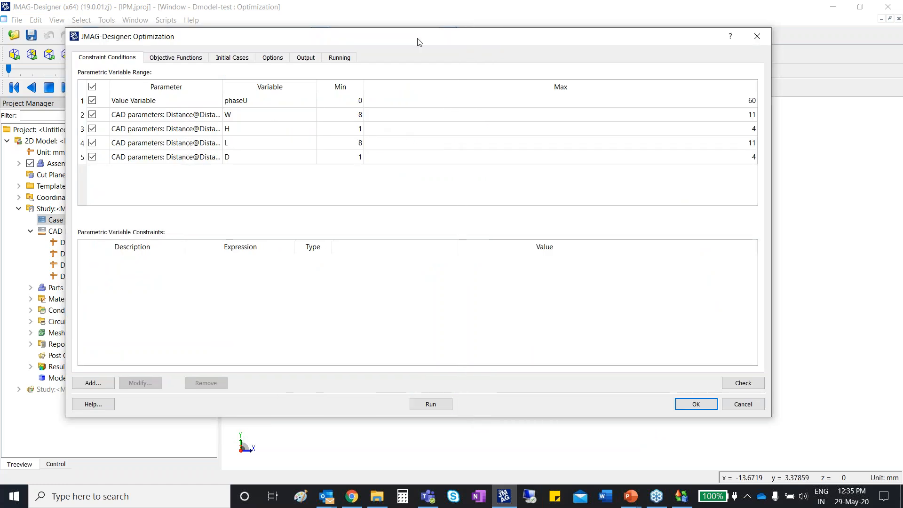
pyautogui.moveTo(418, 39); pyautogui.dragTo(390, 103)
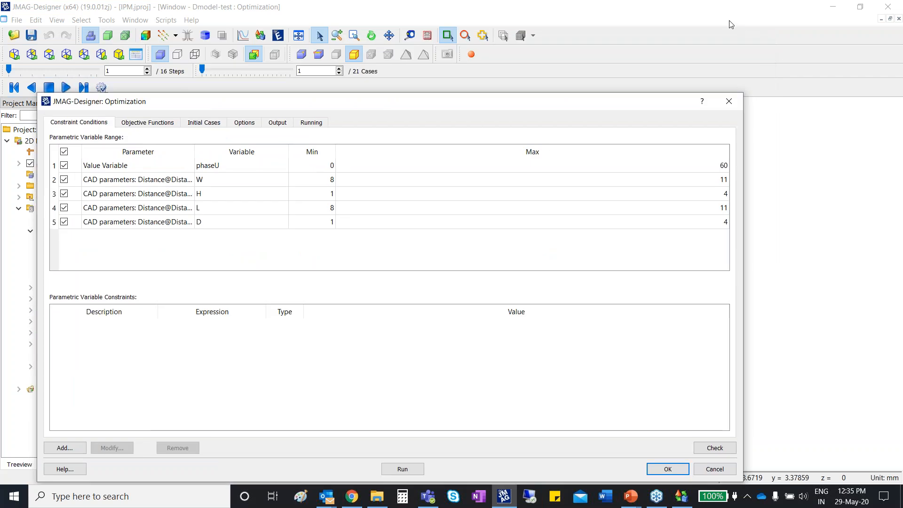
# Review the minimum and maximum ranges of the parametric variables phaseU, W, H and D in the constraint conditions.
pyautogui.click(330, 169)
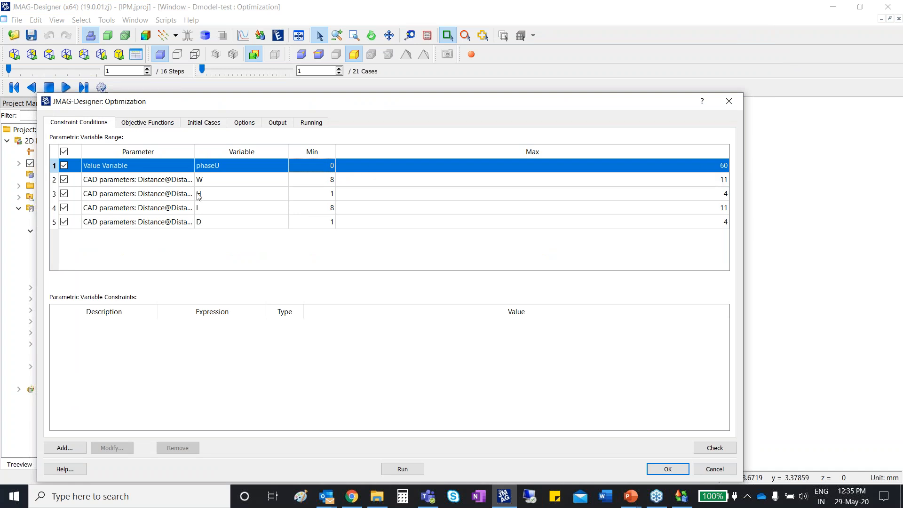
pyautogui.click(368, 185)
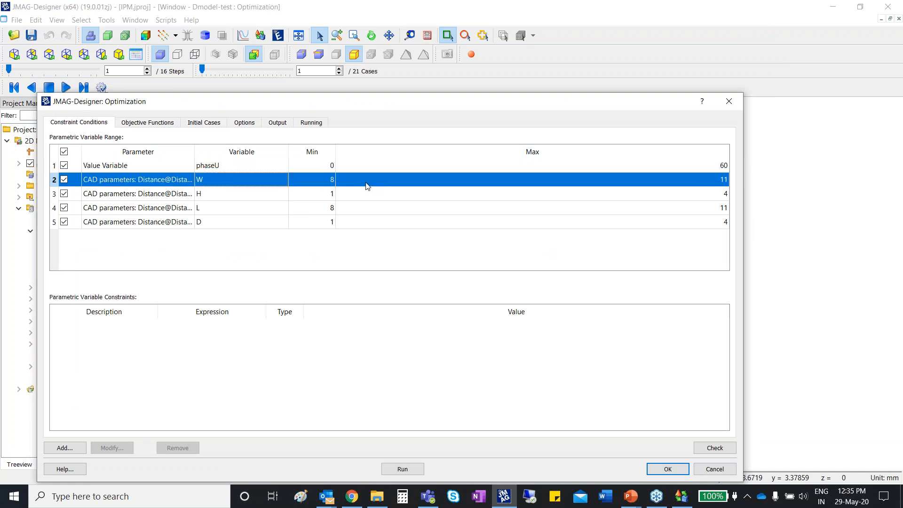
pyautogui.click(322, 184)
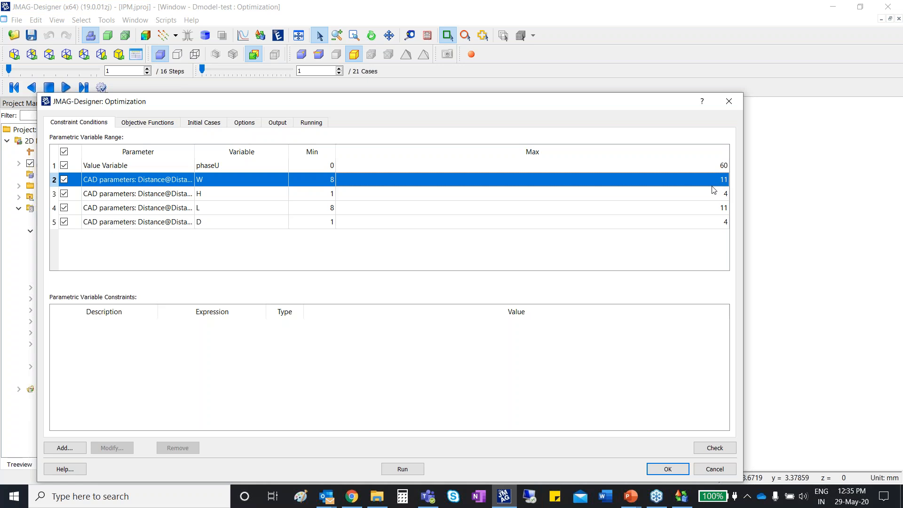
pyautogui.click(320, 198)
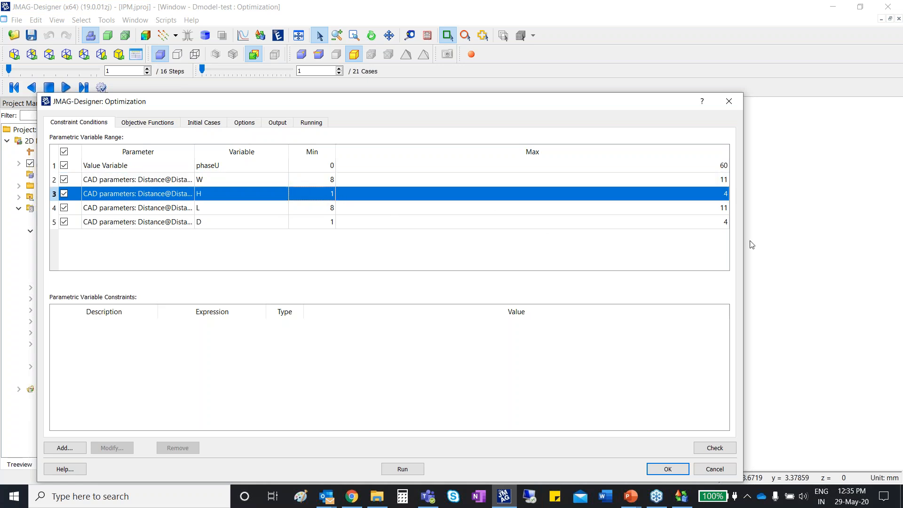
pyautogui.click(715, 194)
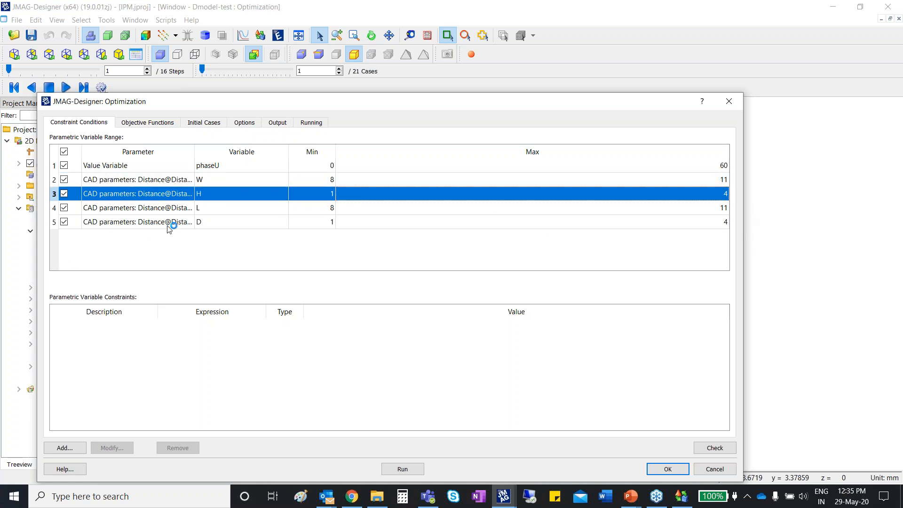
pyautogui.click(206, 224)
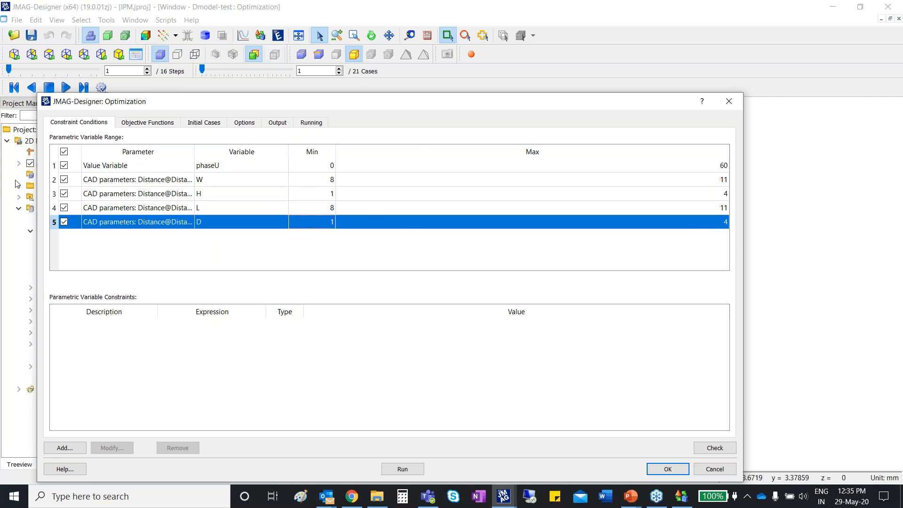
# Inspect the objective functions MaxTave and MinTrip and the optimization type chosen for each.
pyautogui.click(144, 122)
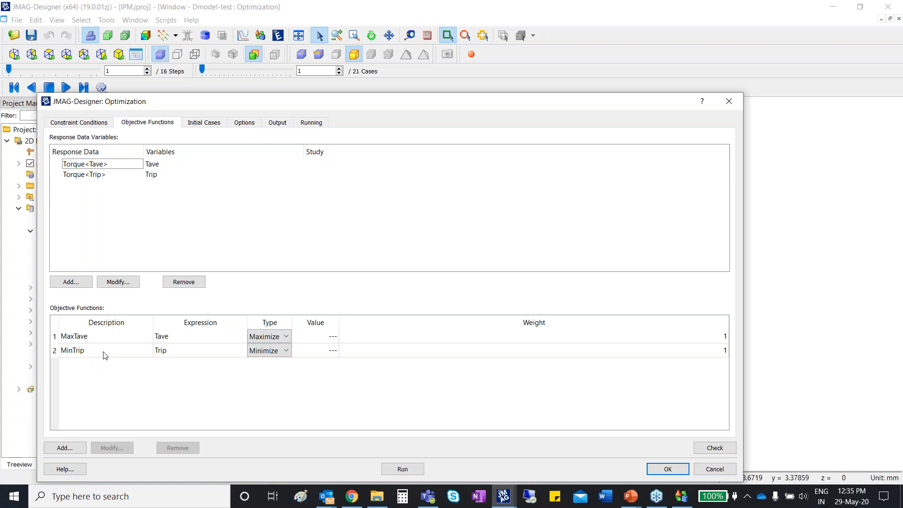
pyautogui.click(274, 338)
pyautogui.click(273, 338)
pyautogui.click(272, 352)
pyautogui.click(272, 352)
pyautogui.click(271, 374)
# Look past the initial cases to the optimization engine options, examining the number of generations and the population size.
pyautogui.click(205, 124)
pyautogui.click(245, 123)
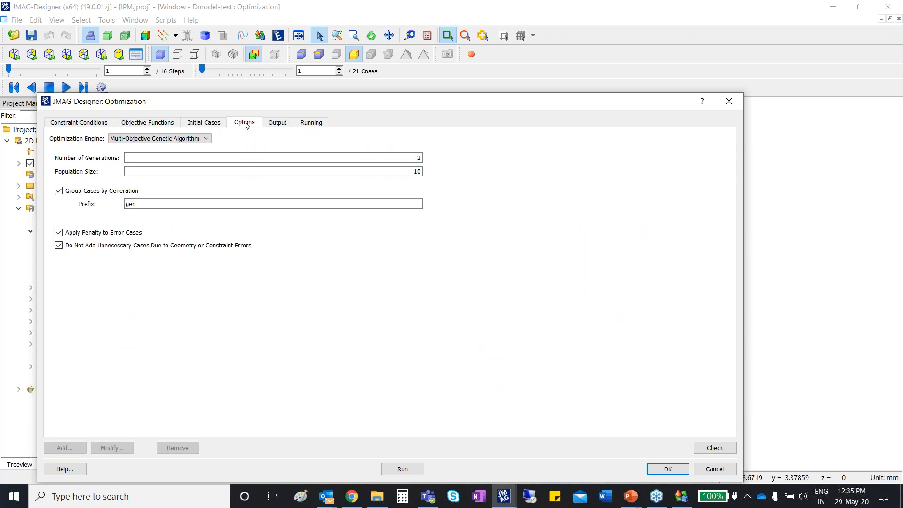
pyautogui.doubleClick(417, 158)
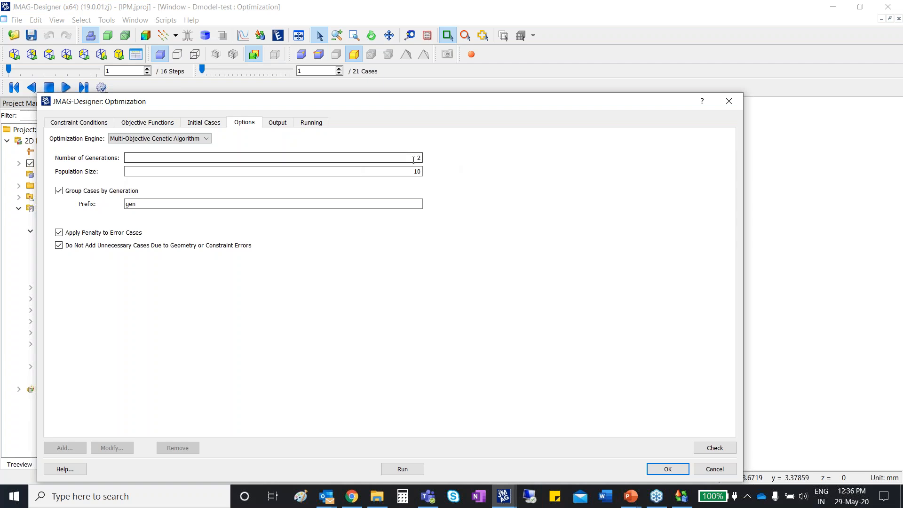
pyautogui.doubleClick(417, 171)
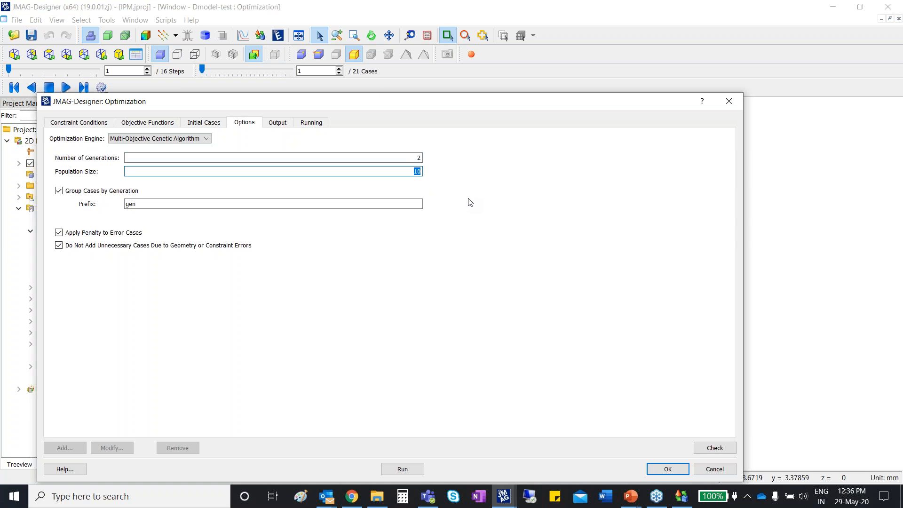
pyautogui.hotkey('shift', 'Tab')
pyautogui.press('Tab')
pyautogui.click(414, 161)
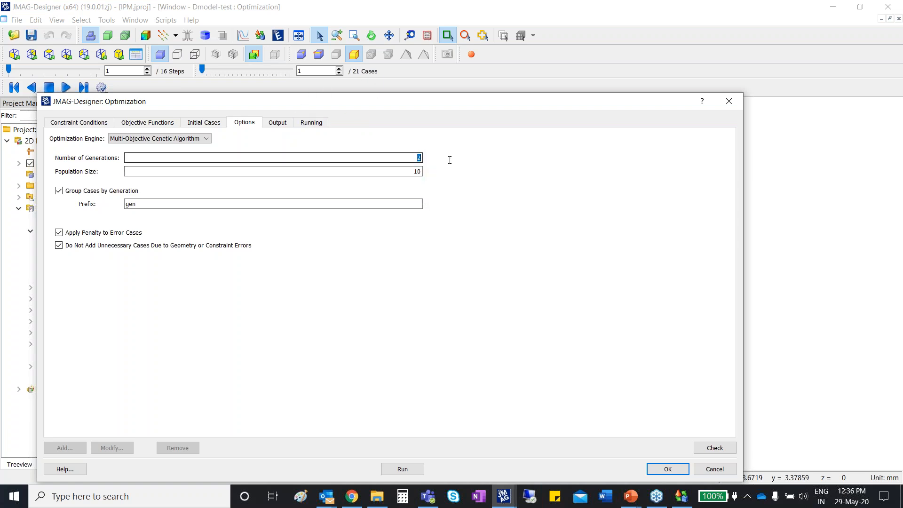
pyautogui.press('Tab')
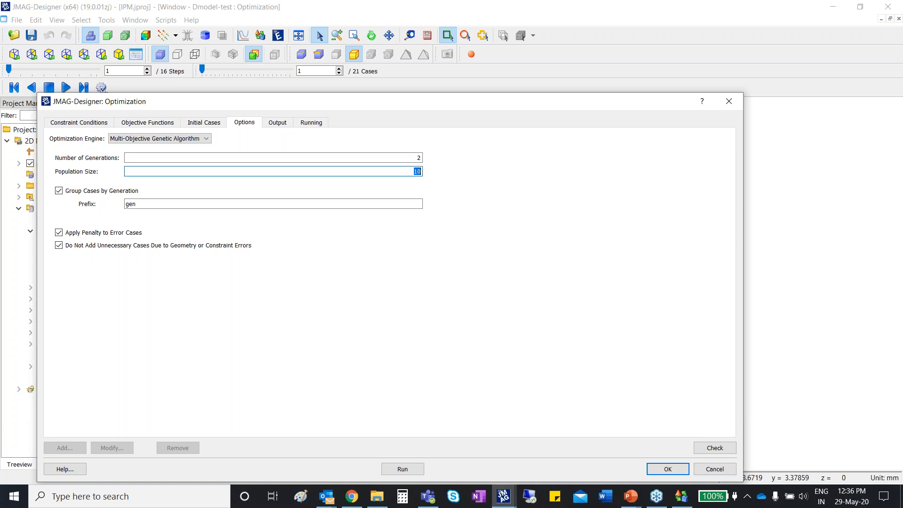
pyautogui.click(405, 160)
pyautogui.press('Tab')
pyautogui.click(413, 158)
pyautogui.press('Tab')
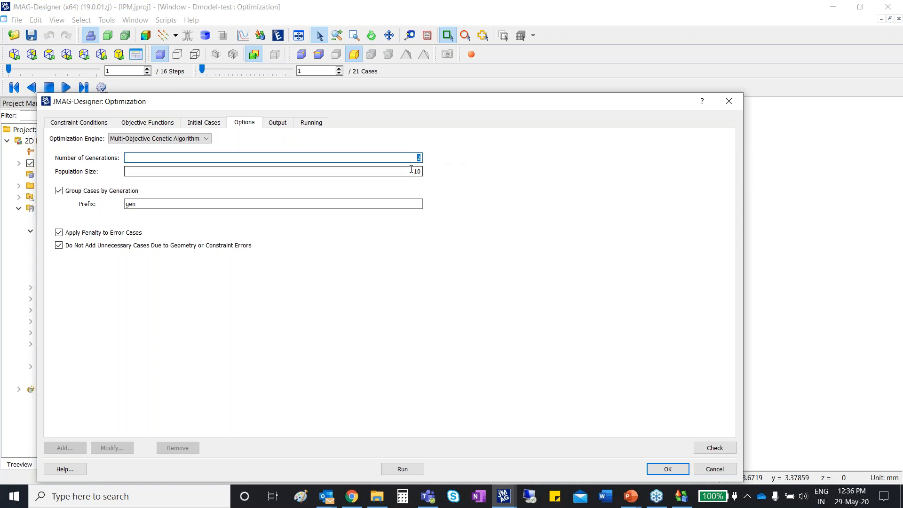
# Check the output and running settings of the optimization, and close the settings without applying anything.
pyautogui.click(278, 123)
pyautogui.click(311, 124)
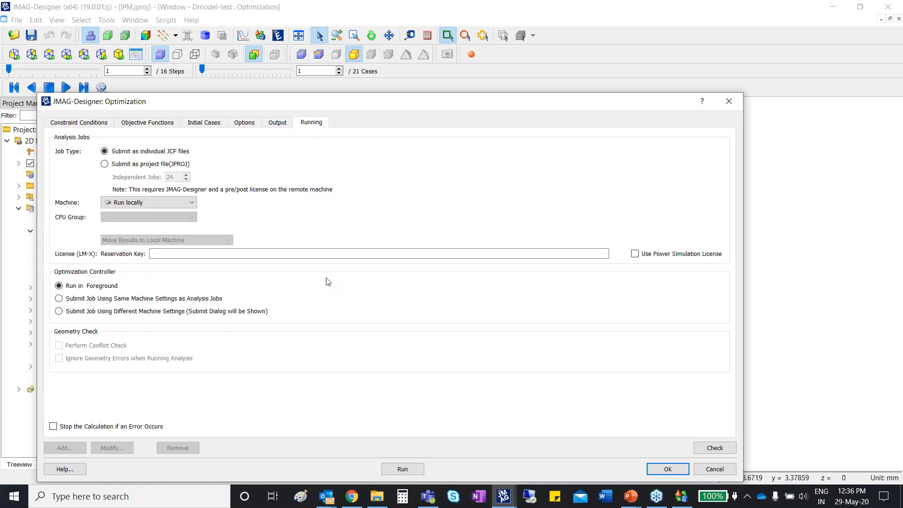
pyautogui.click(713, 469)
# Expand the Optimization study's results down to the graphs under Response Graph.
pyautogui.doubleClick(50, 369)
pyautogui.click(42, 379)
pyautogui.scroll(-2, 54, 385)
pyautogui.click(65, 390)
pyautogui.click(50, 403)
pyautogui.click(45, 429)
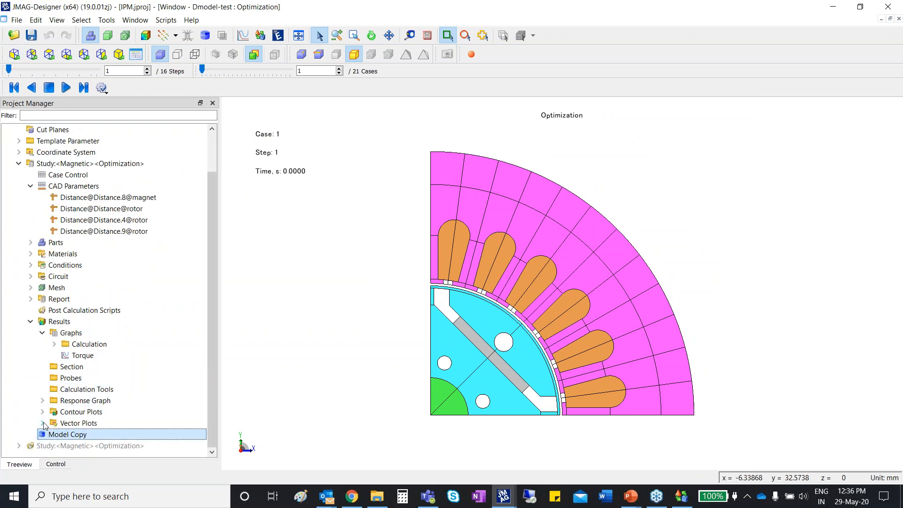
pyautogui.click(43, 401)
pyautogui.scroll(-1, 43, 399)
pyautogui.click(44, 399)
pyautogui.click(53, 400)
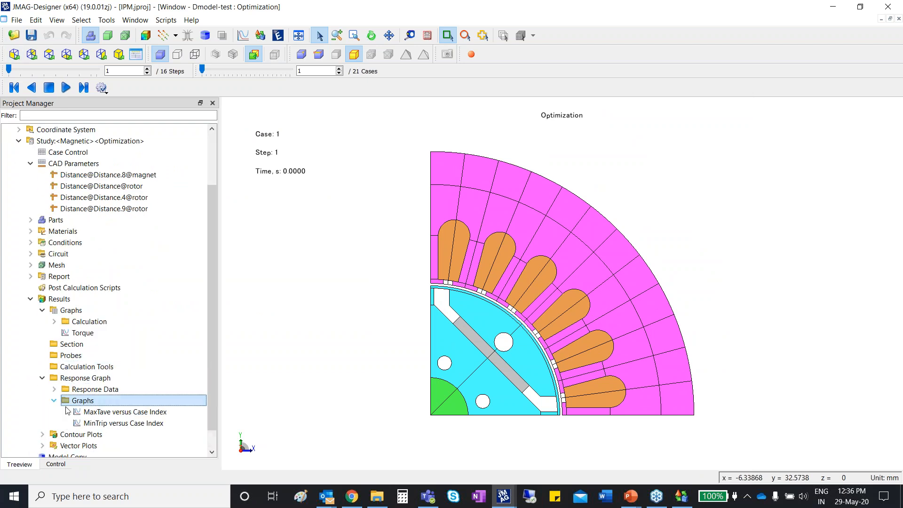
# Display the MaxTave versus Case Index response graph and enlarge its window.
pyautogui.rightClick(152, 413)
pyautogui.moveTo(207, 418)
pyautogui.click(249, 419)
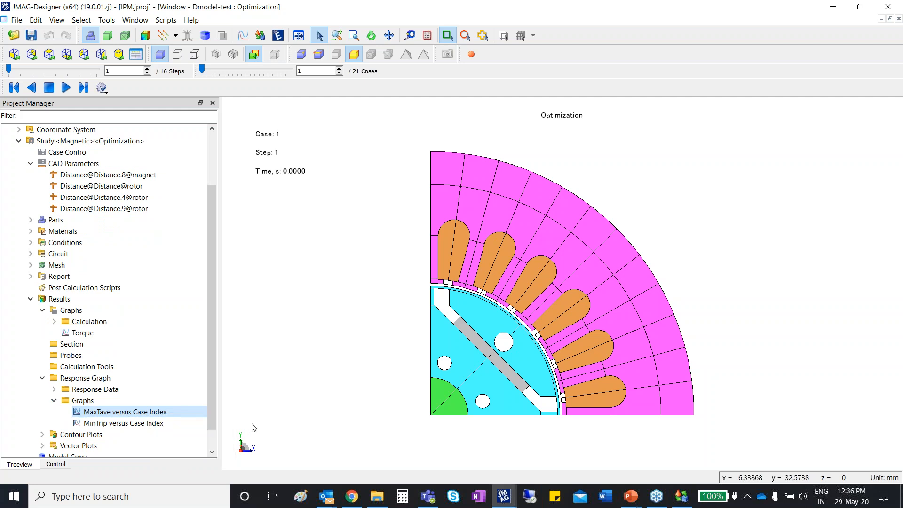
pyautogui.moveTo(558, 82); pyautogui.dragTo(536, 36)
pyautogui.moveTo(645, 362); pyautogui.dragTo(812, 382)
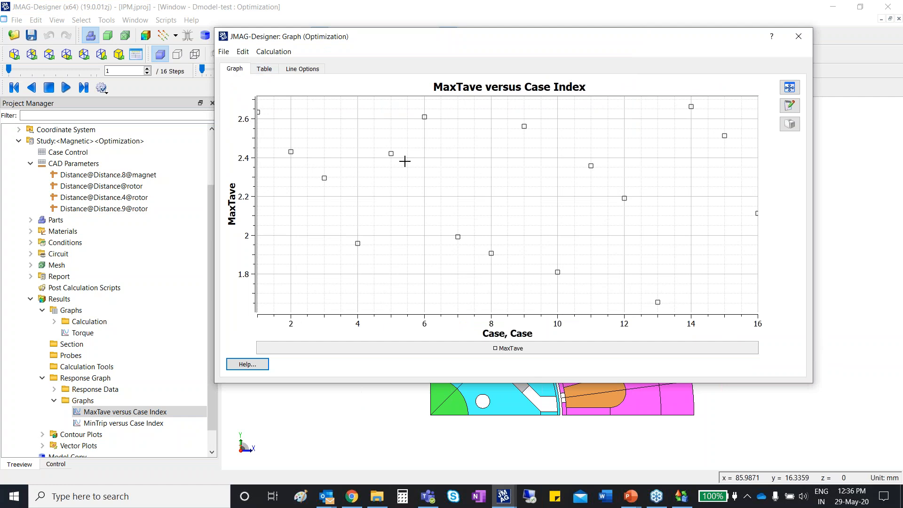
# Read the tabulated MaxTave values for cases 1, 2 and 10, and close the graph window.
pyautogui.click(264, 71)
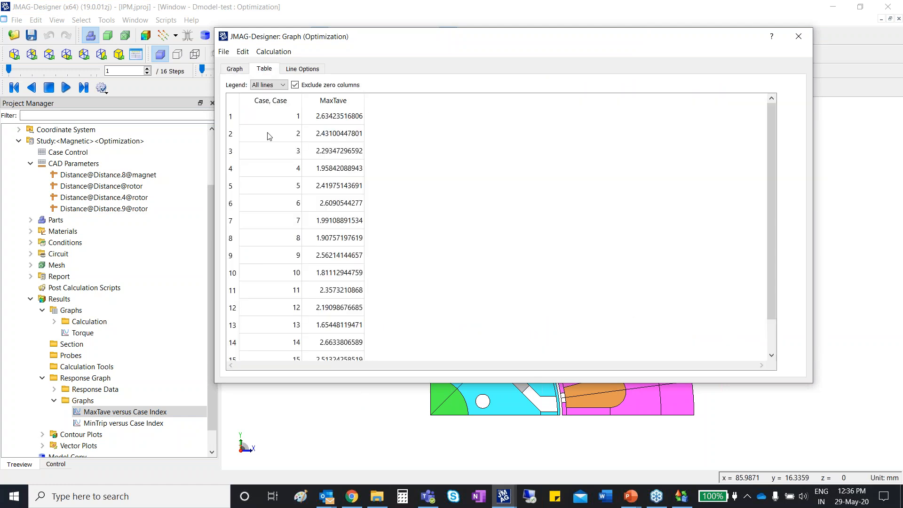
pyautogui.click(293, 117)
pyautogui.click(341, 117)
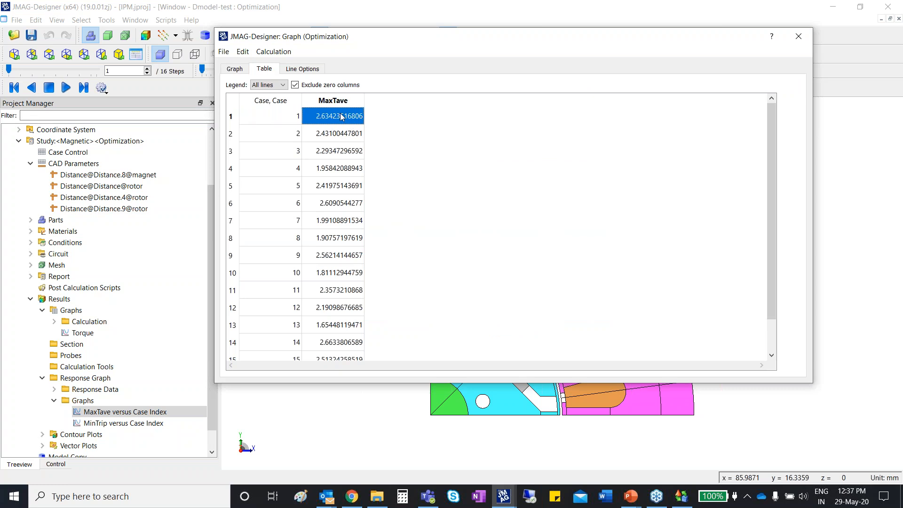
pyautogui.click(272, 138)
pyautogui.click(343, 139)
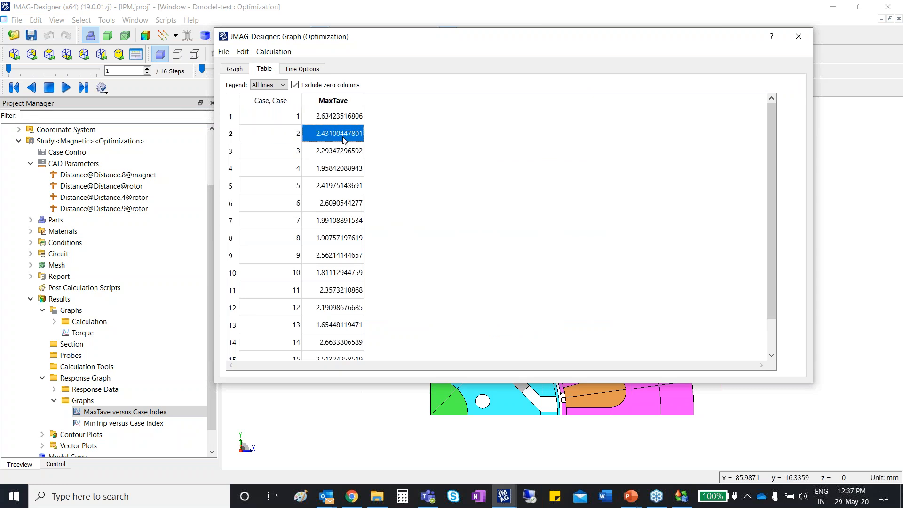
pyautogui.click(282, 274)
pyautogui.click(344, 279)
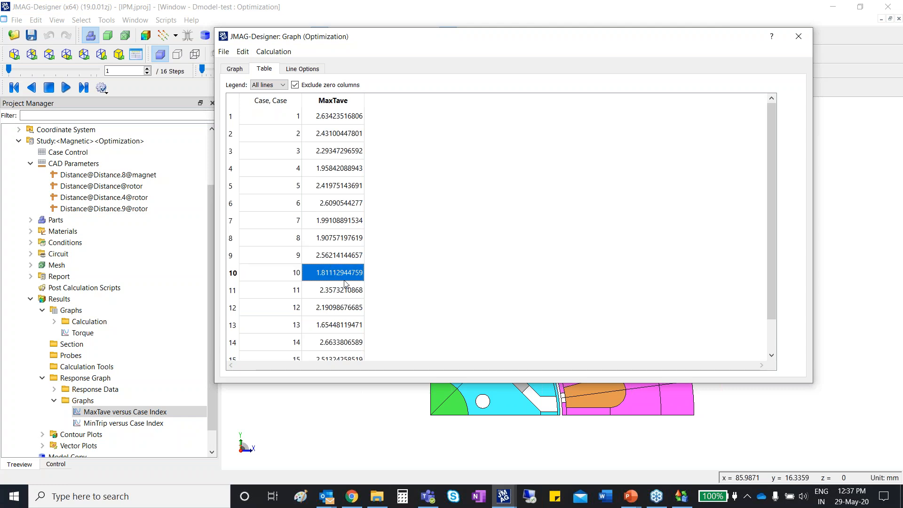
pyautogui.click(798, 36)
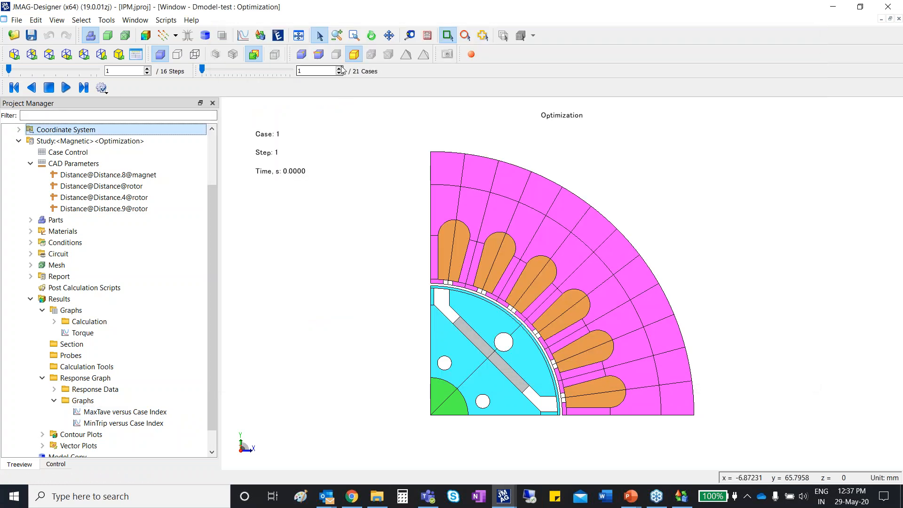
# Step through the optimization cases one by one up to case 13 to compare the rotor and magnet geometry.
pyautogui.click(340, 71)
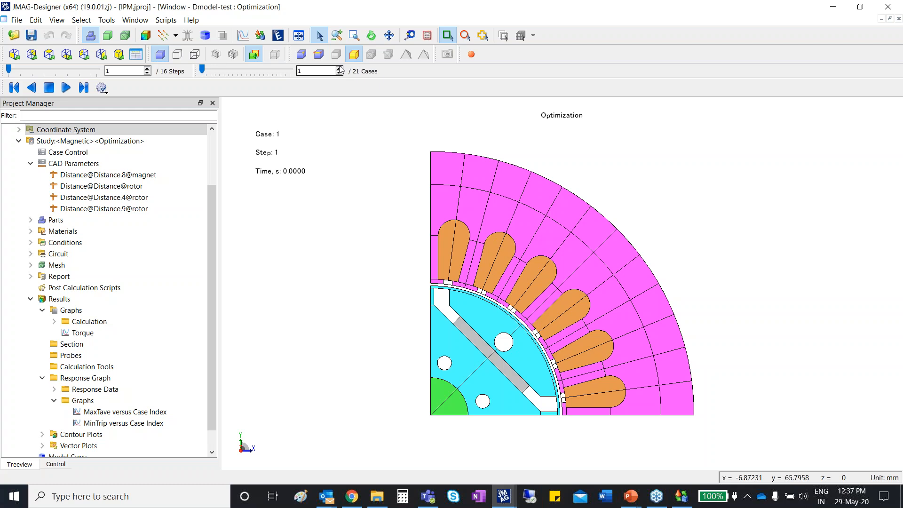
pyautogui.click(339, 68)
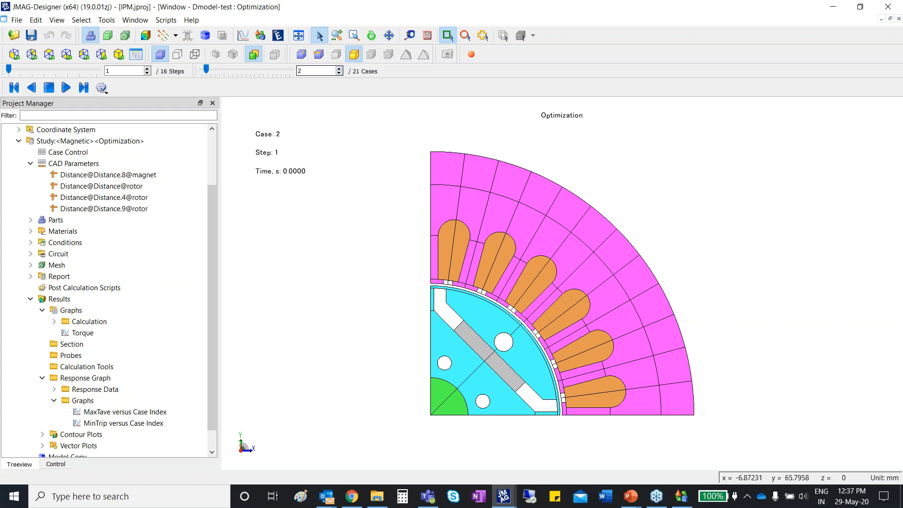
pyautogui.press('Up')
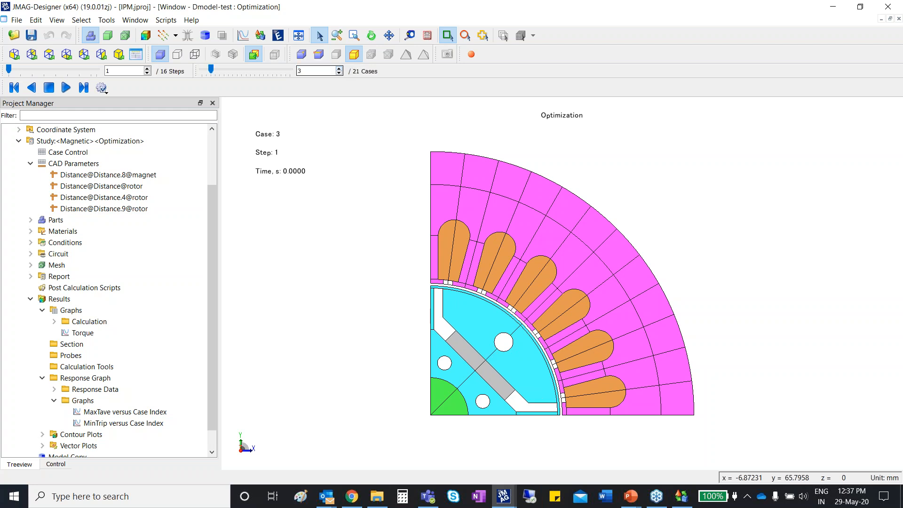
pyautogui.press('Up')
pyautogui.press('Up')
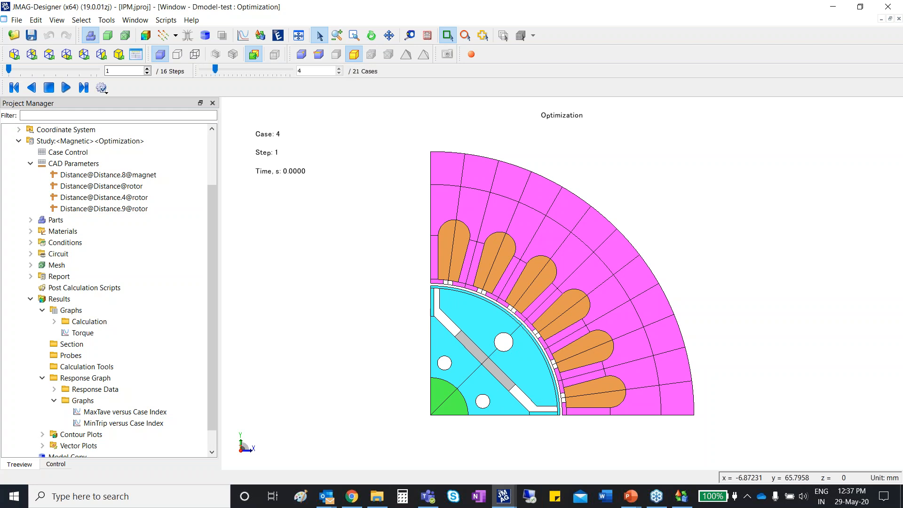
pyautogui.press('Up')
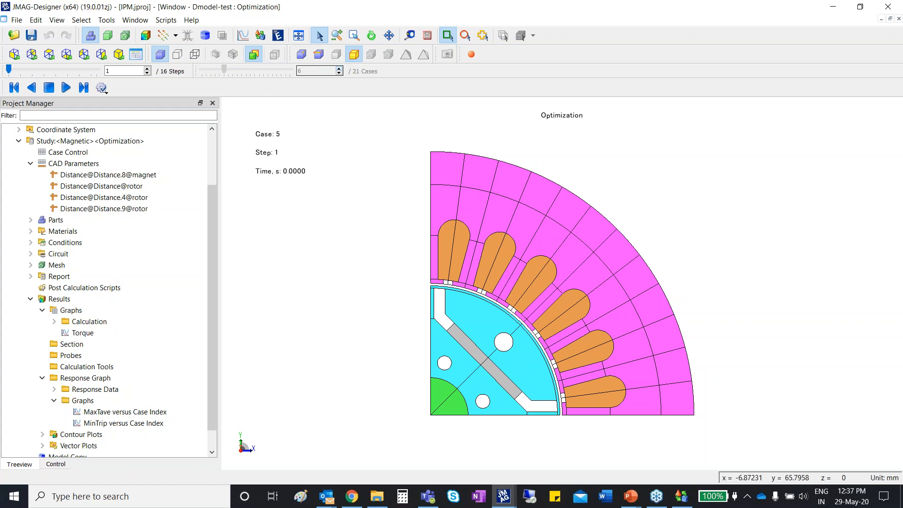
pyautogui.press('Up')
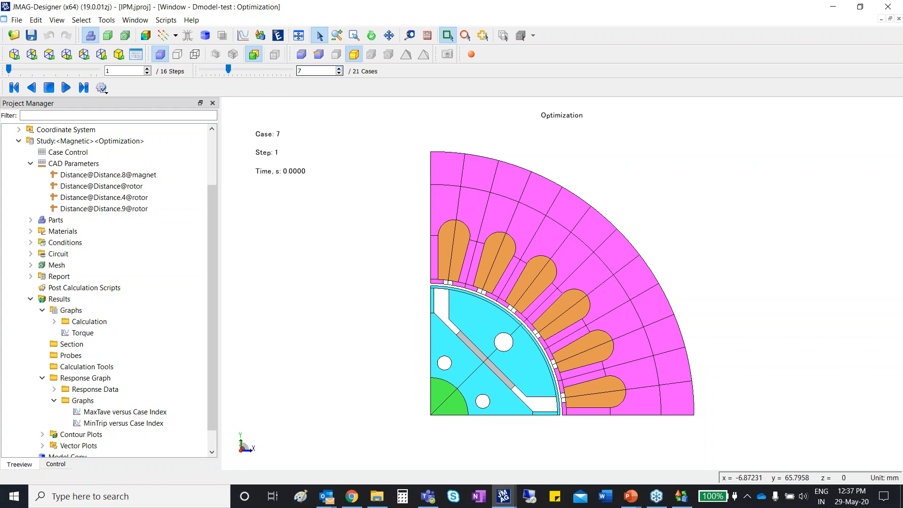
pyautogui.press('Up')
pyautogui.press('Up')
pyautogui.press('Up')
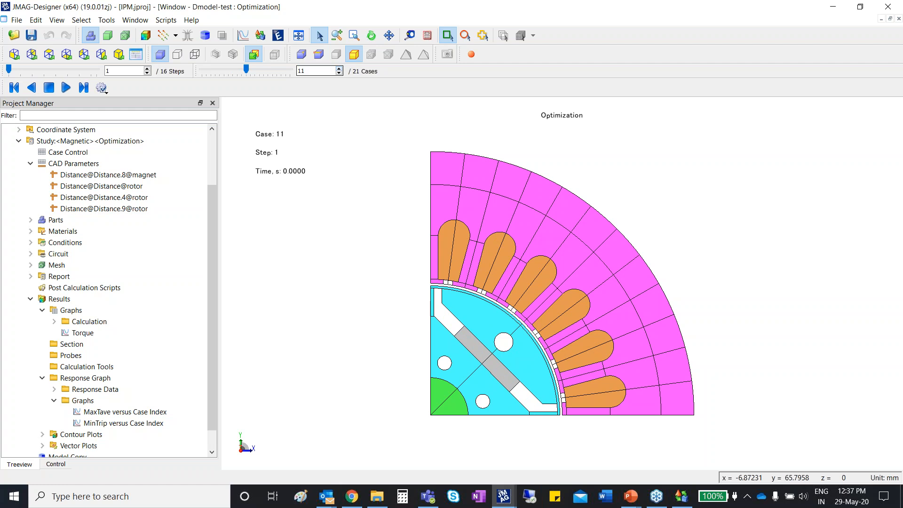
pyautogui.press('Up')
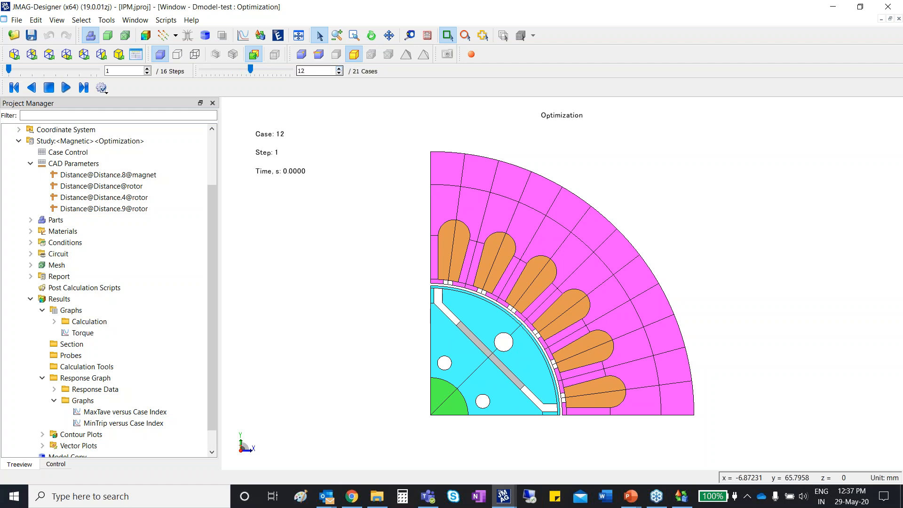
pyautogui.press('Up')
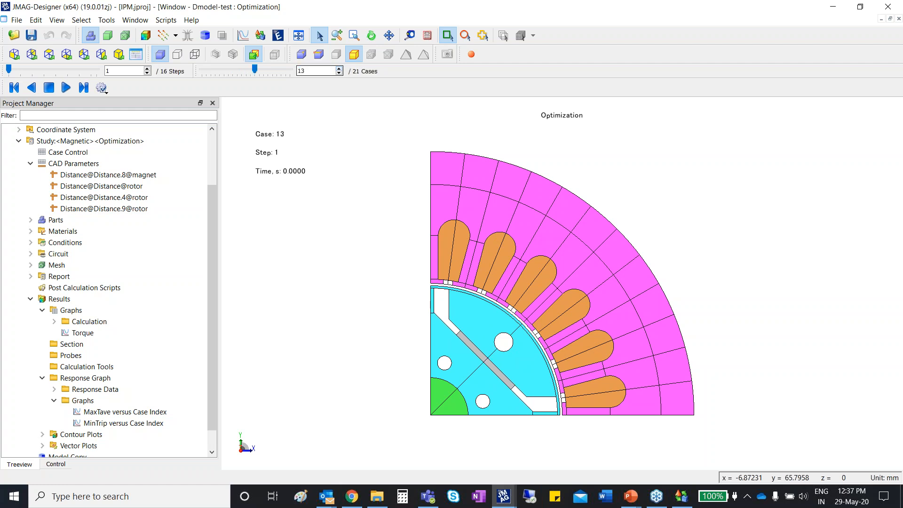
# Step through the remaining optimization cases from case 13 up to case 20 to compare the rotor and magnet geometry.
pyautogui.press('Up')
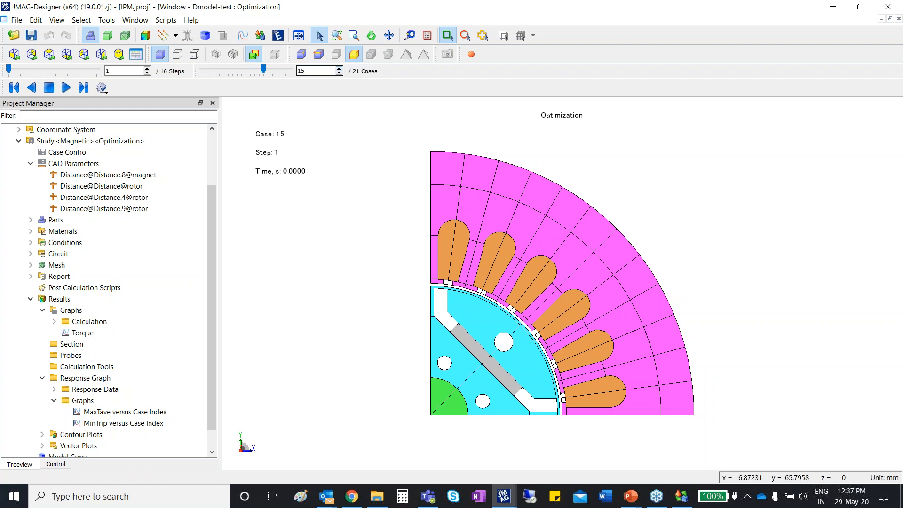
pyautogui.press('Up')
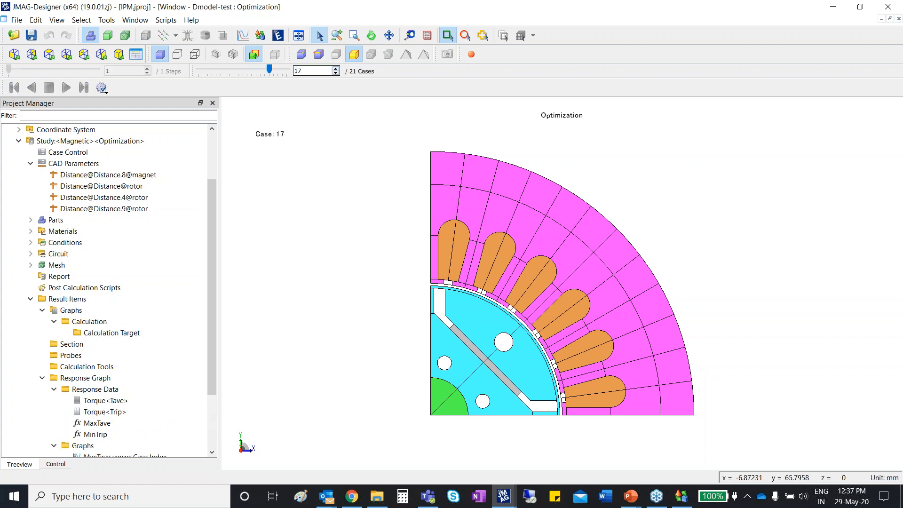
pyautogui.press('Up')
pyautogui.press('Up')
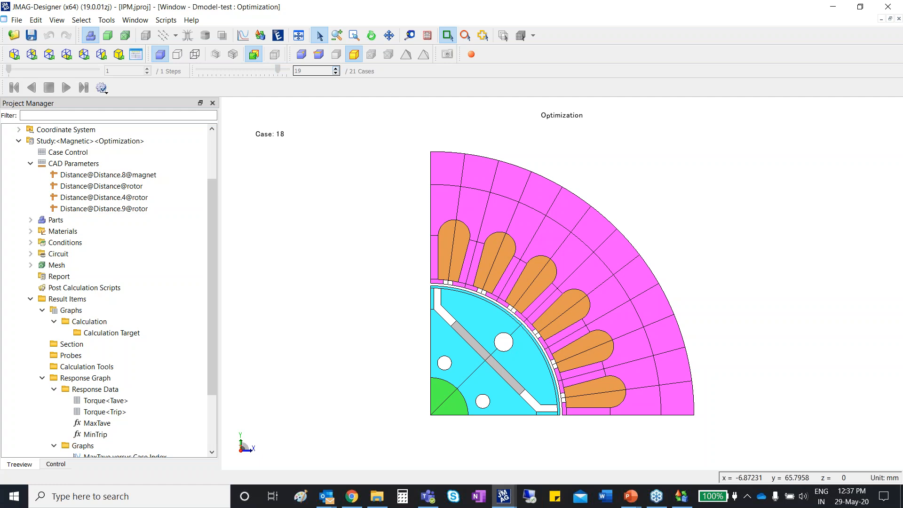
pyautogui.press('Up')
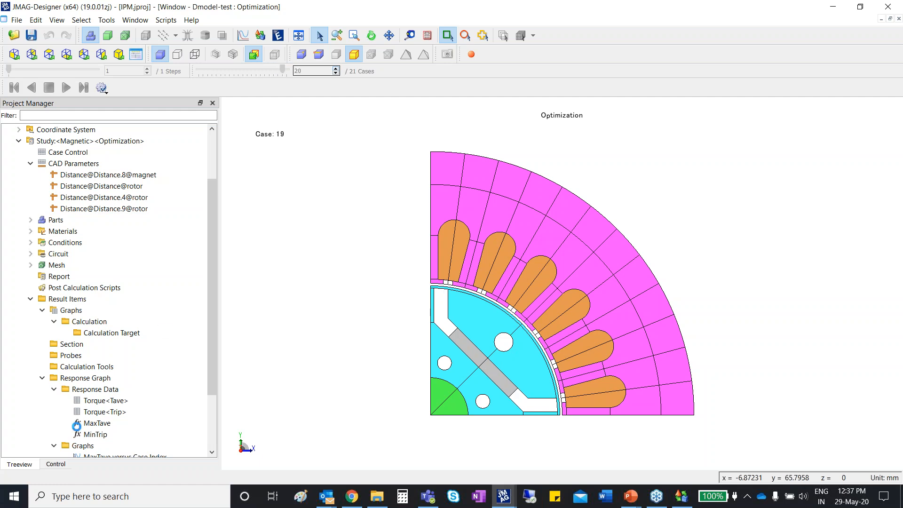
# Show the data table of the Torque<Trip> response, look through its values up to case 21, and close it.
pyautogui.scroll(-3, 76, 425)
pyautogui.rightClick(122, 333)
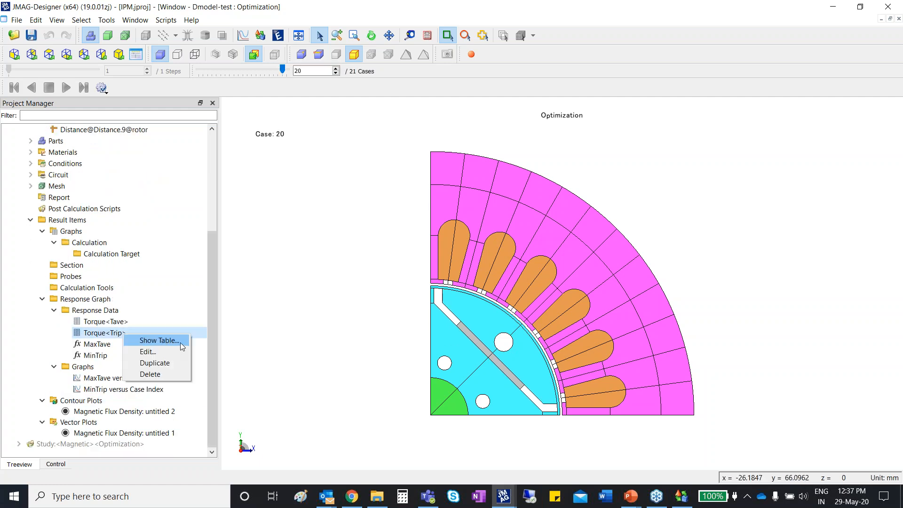
pyautogui.click(180, 341)
pyautogui.moveTo(348, 297); pyautogui.dragTo(588, 296)
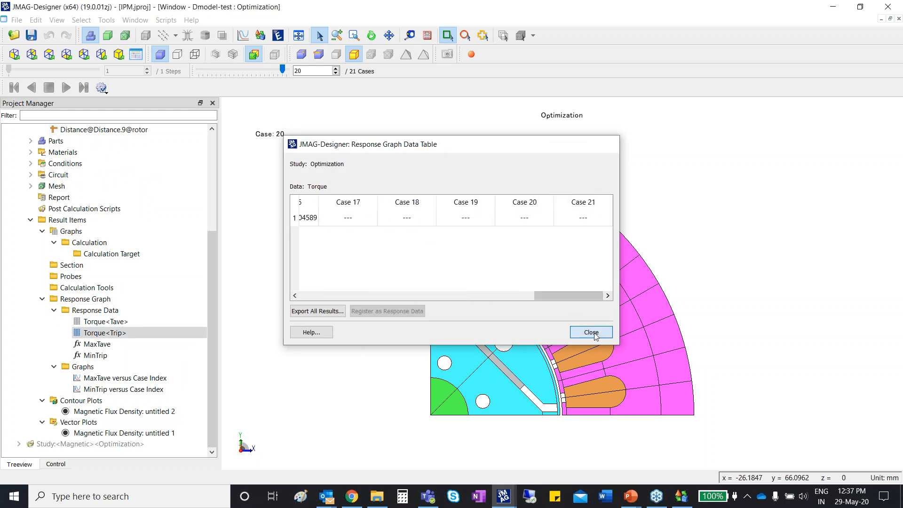
pyautogui.click(591, 332)
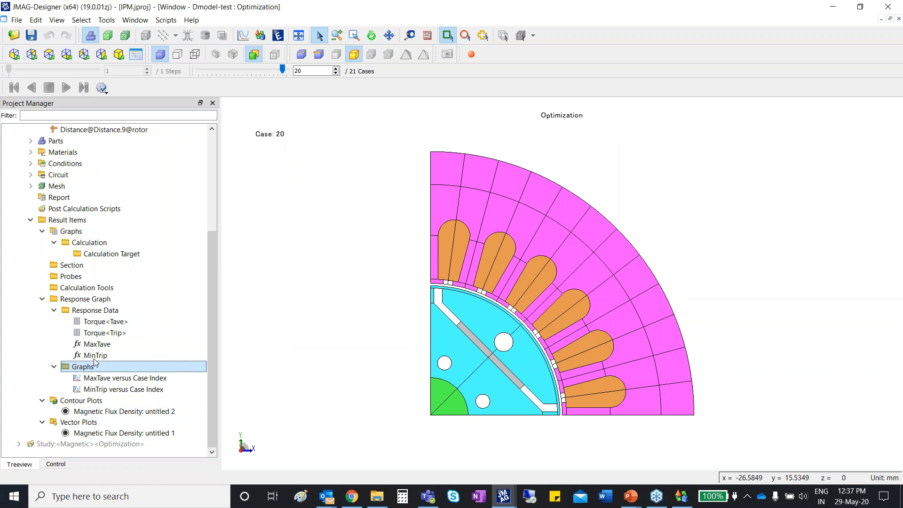
# Display the MinTrip versus Case Index response graph and enlarge its window.
pyautogui.click(131, 379)
pyautogui.rightClick(133, 386)
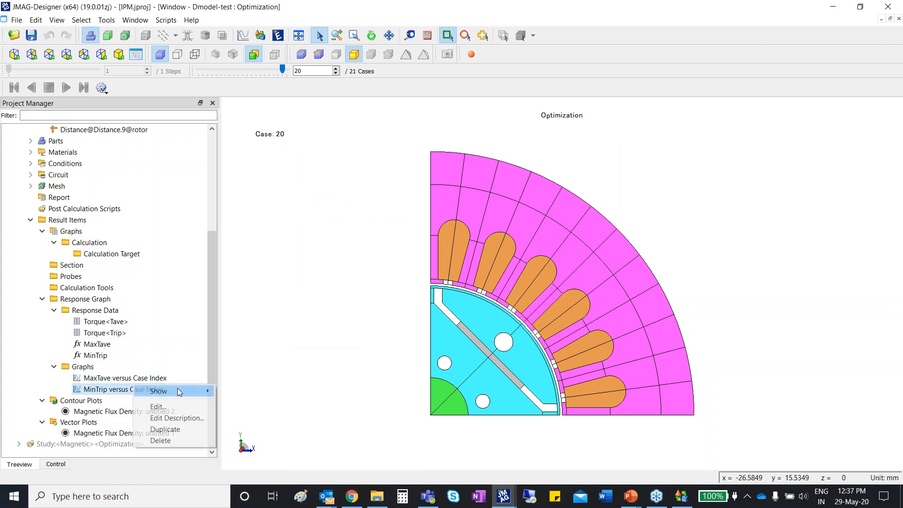
pyautogui.click(221, 389)
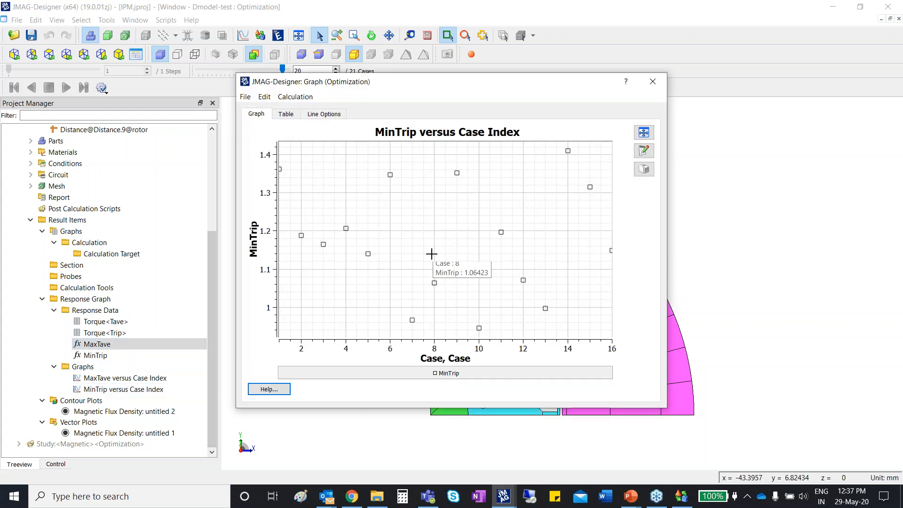
pyautogui.moveTo(678, 408); pyautogui.dragTo(764, 435)
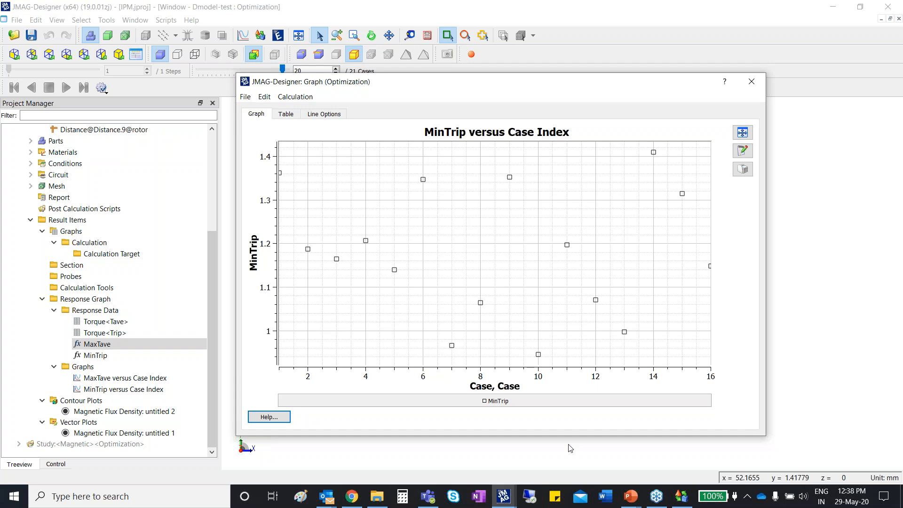
# Switch to the JMAG key functions presentation in PowerPoint and show slide 17 on multi-objective optimization.
pyautogui.click(631, 496)
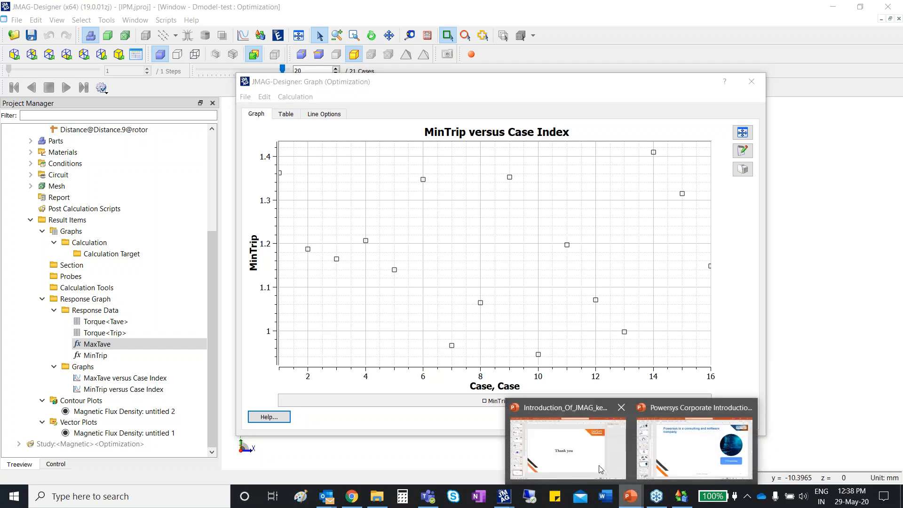
pyautogui.click(600, 468)
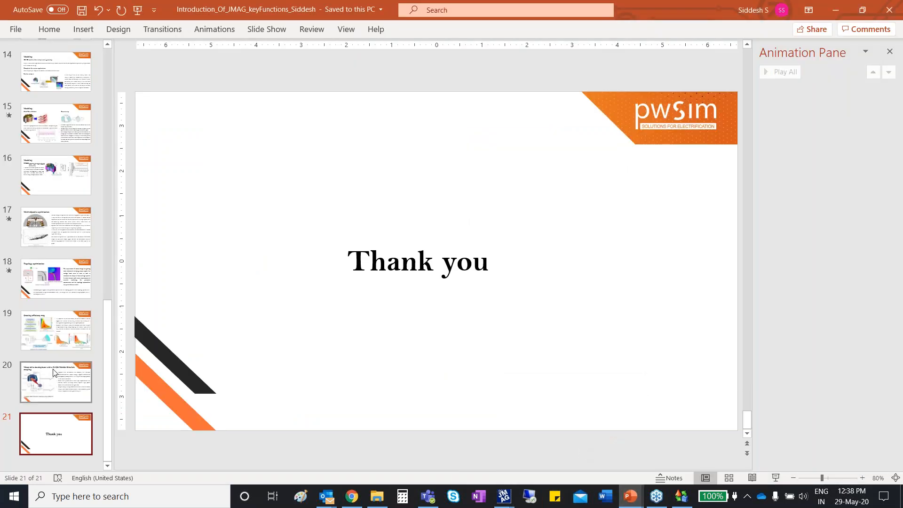
pyautogui.scroll(2, 56, 308)
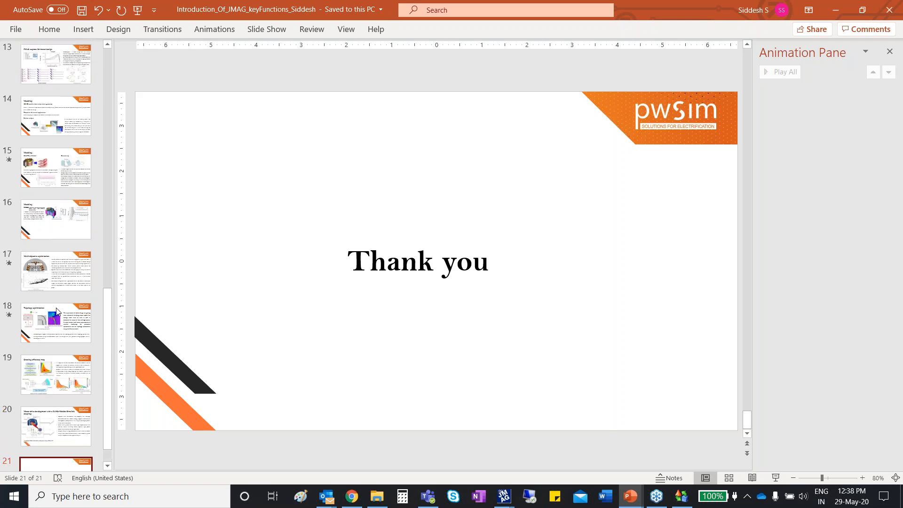
pyautogui.click(47, 273)
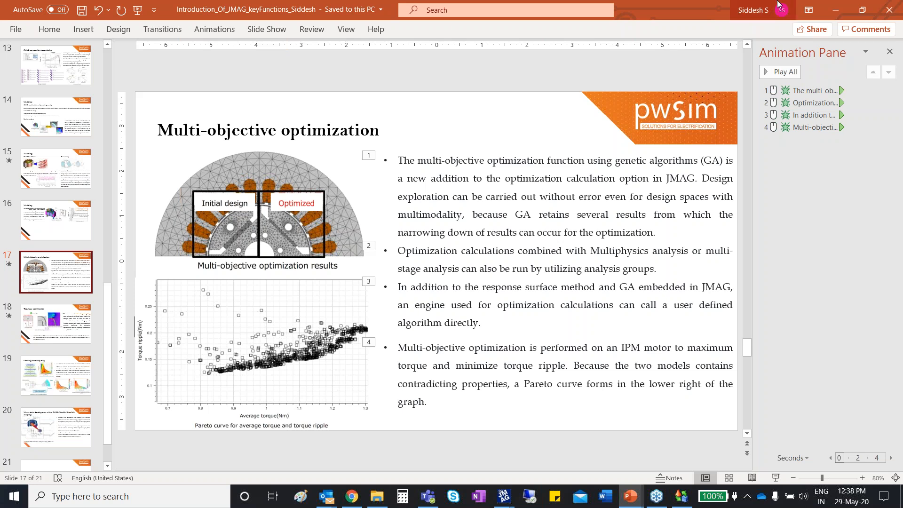
# Minimize the presentation to return to JMAG-Designer and inspect the case 20 motor geometry.
pyautogui.click(835, 10)
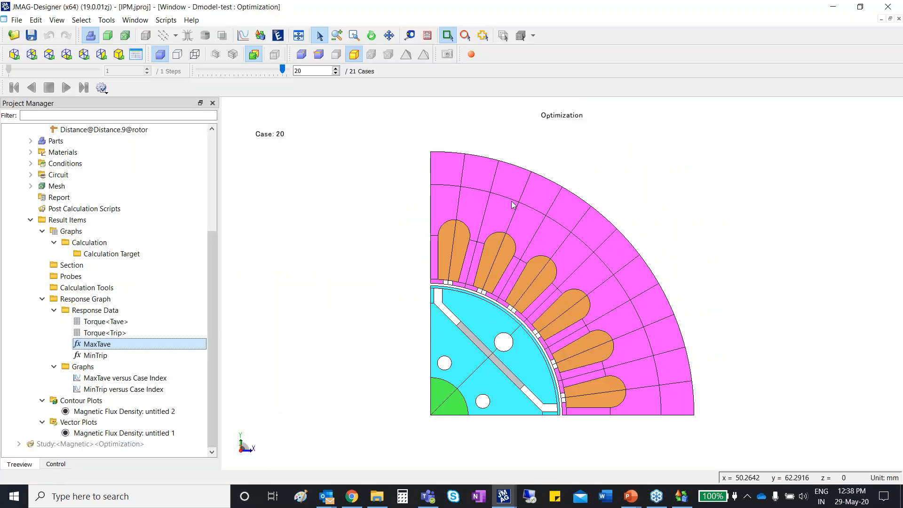
pyautogui.scroll(2, 512, 204)
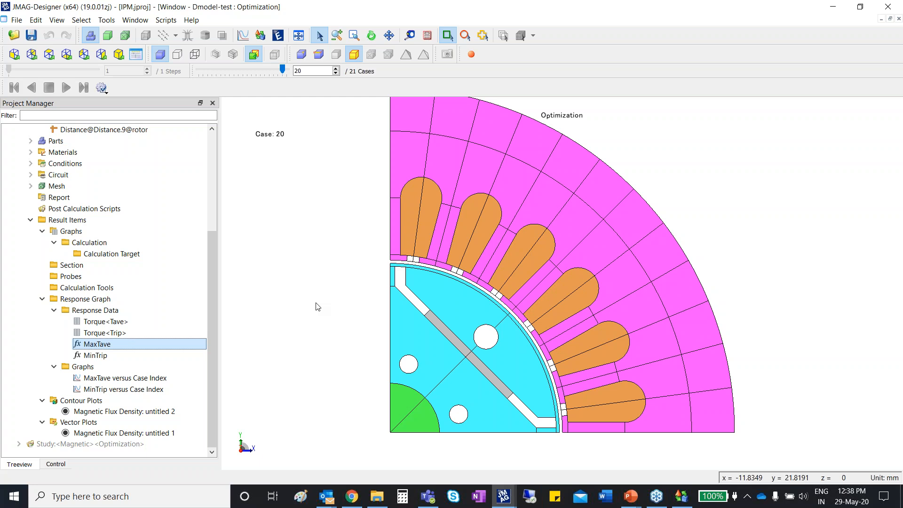
pyautogui.scroll(-1, 317, 307)
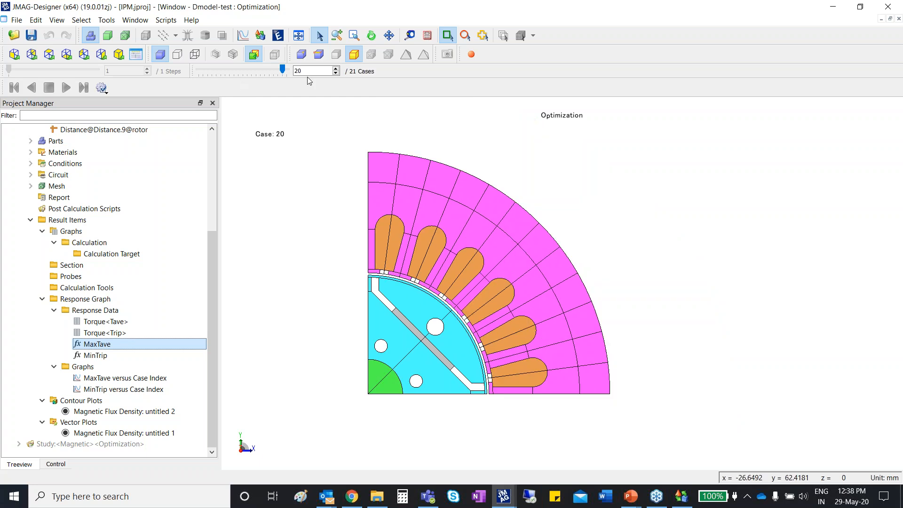